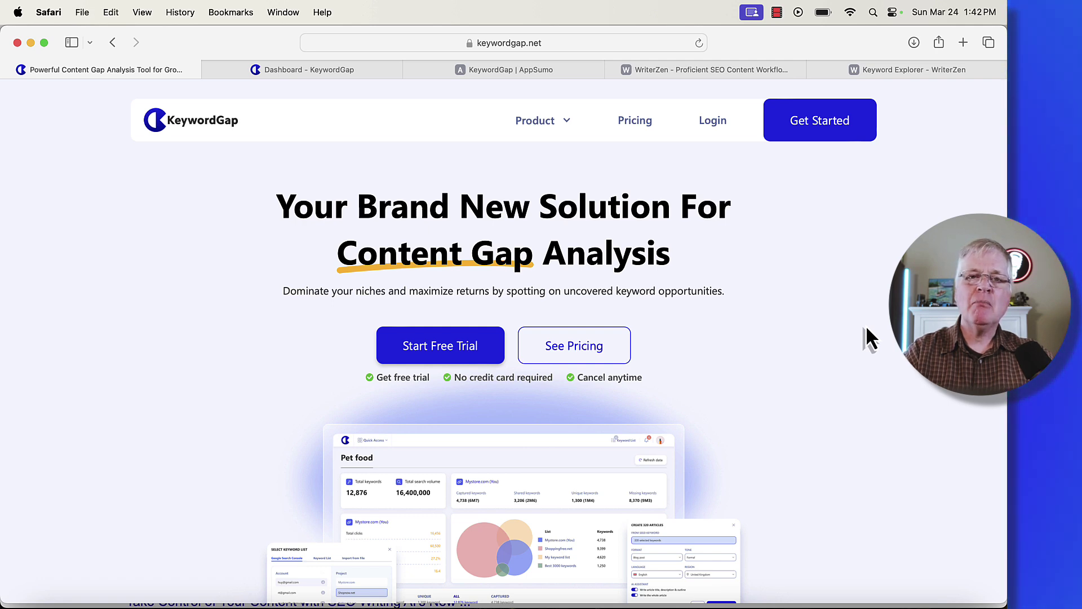
# Switch from the KeywordGap landing page tab to the WriterZen homepage tab
pyautogui.click(746, 69)
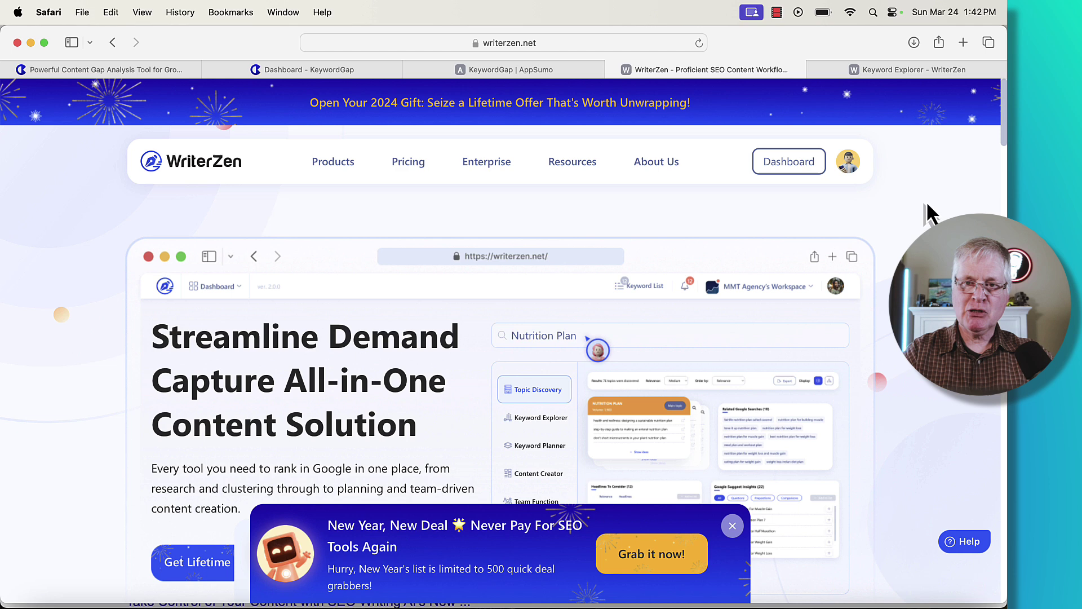
# Return to the KeywordGap homepage tab to compare it with WriterZen
pyautogui.click(151, 68)
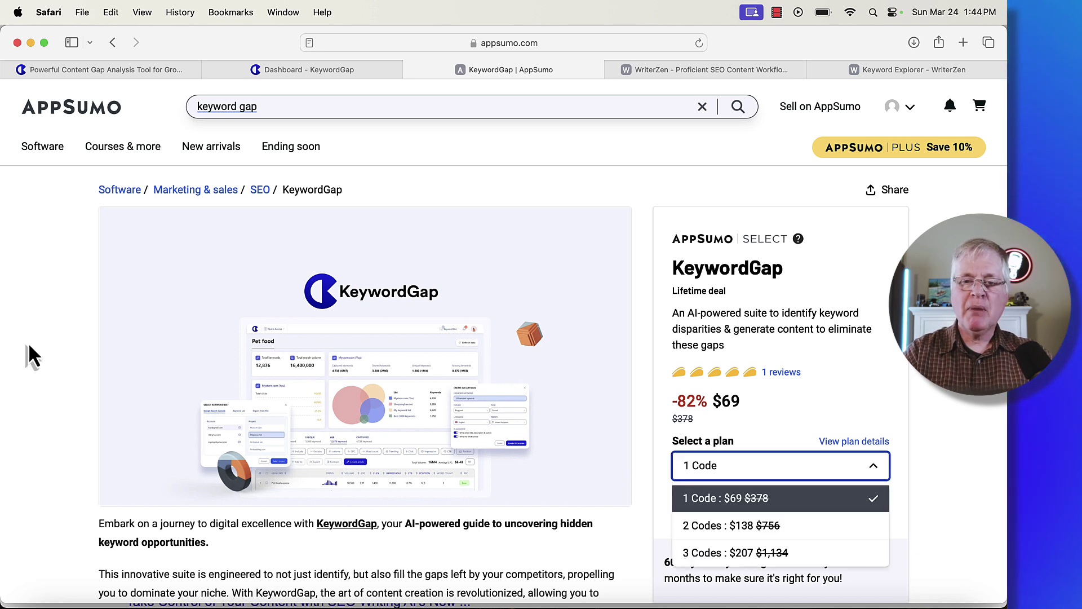
# Scroll through the AppSumo KeywordGap deal overview down to the $69, $138 and $207 plan cards
pyautogui.scroll(-5, 29, 345)
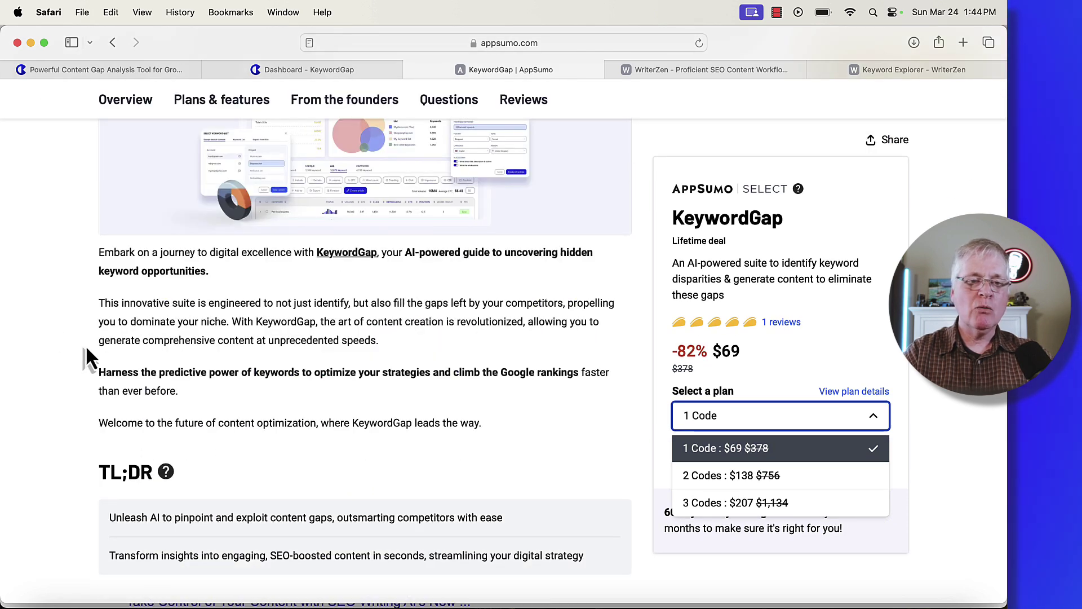
pyautogui.scroll(-8, 63, 366)
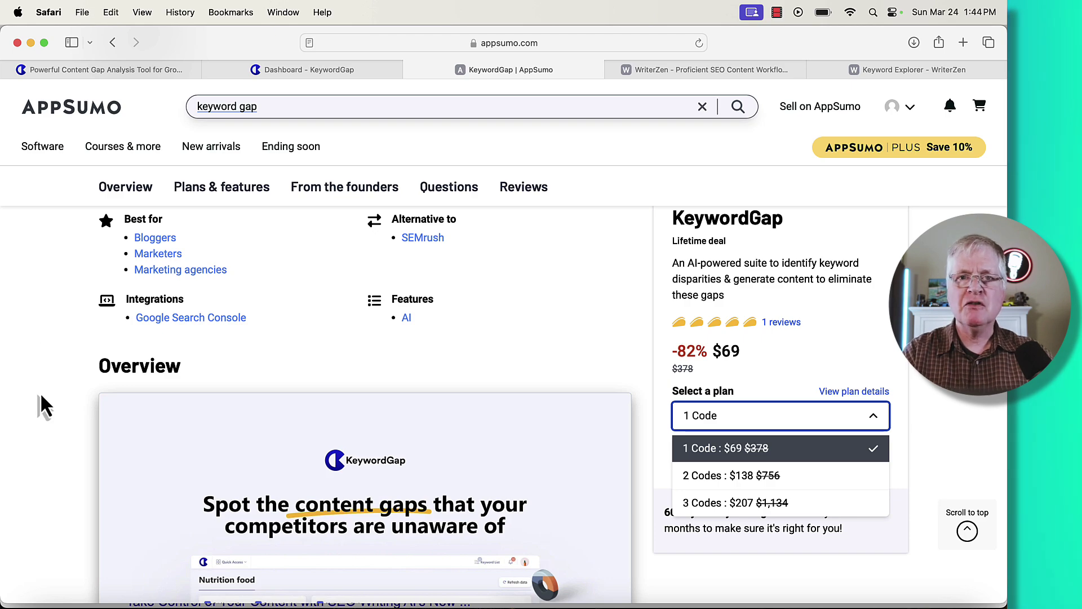
pyautogui.scroll(-10, 40, 393)
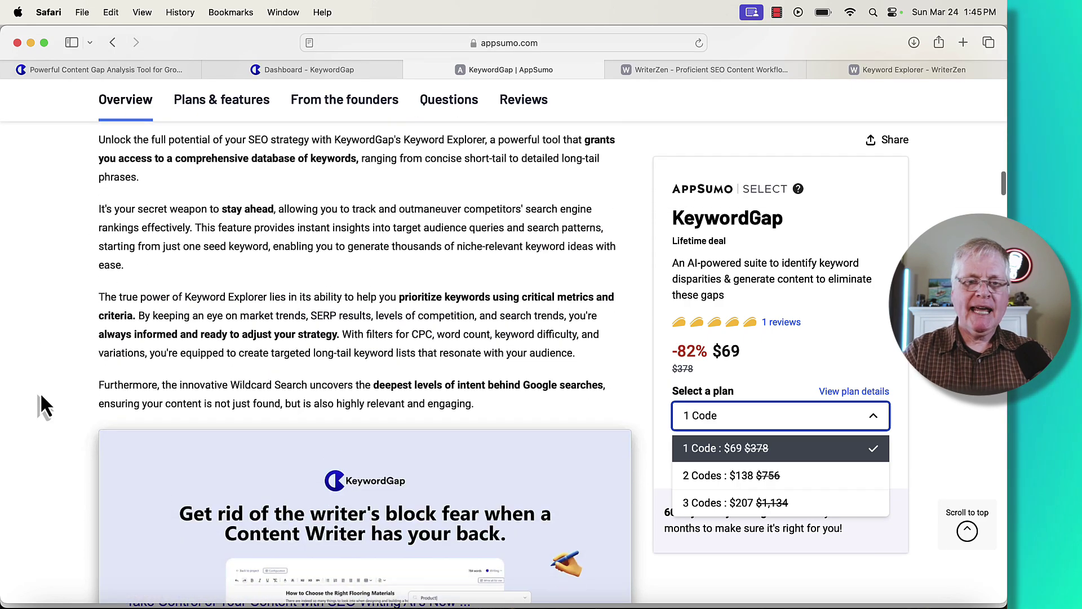
pyautogui.scroll(-10, 40, 396)
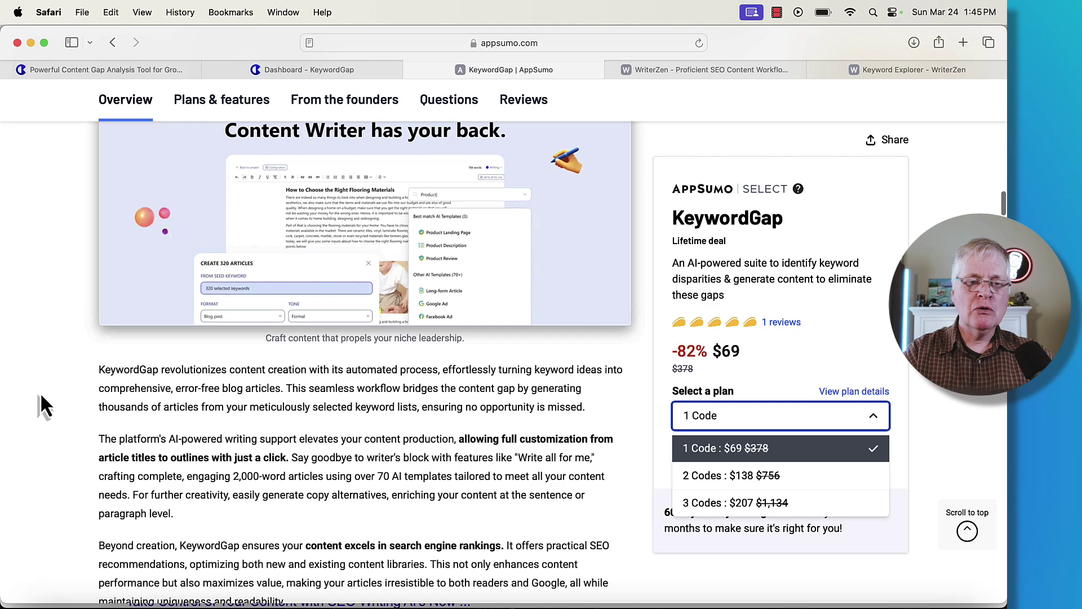
pyautogui.scroll(-10, 40, 401)
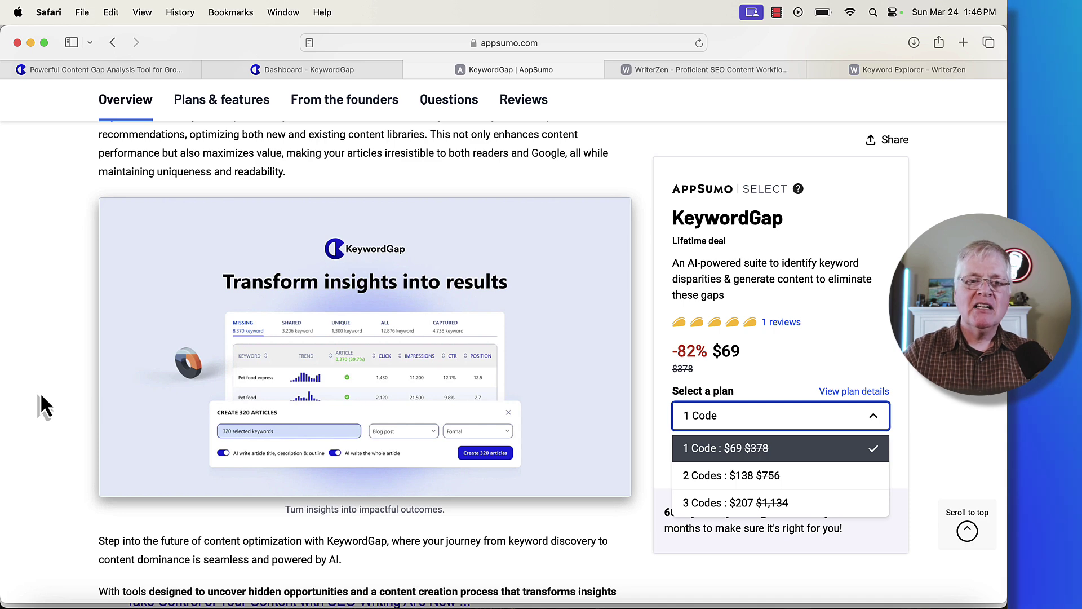
pyautogui.scroll(-10, 40, 392)
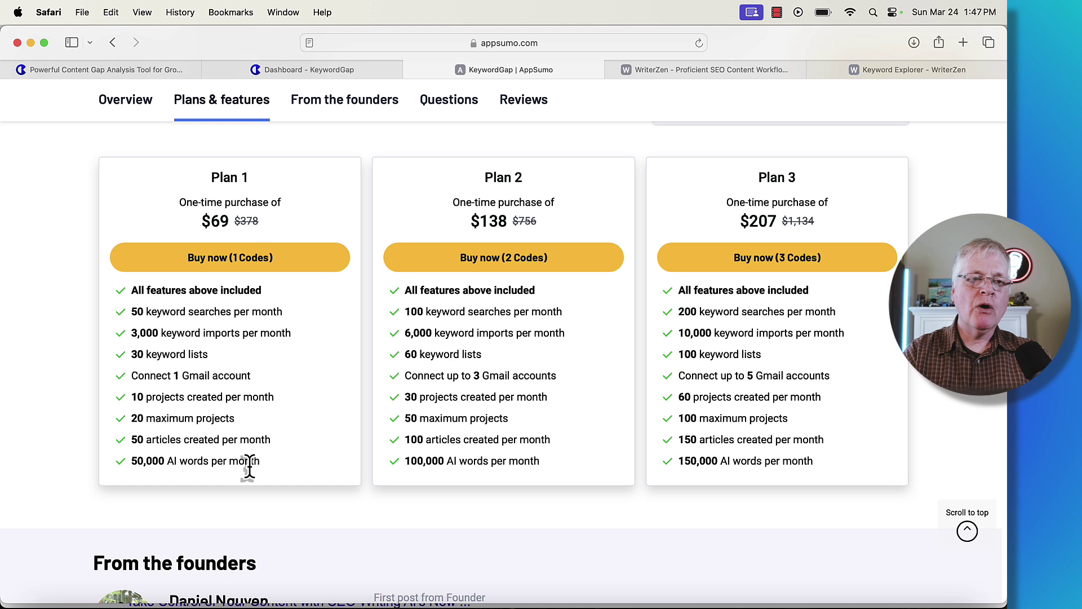
# After reading the Plan 1–3 limits, switch to the 'Dashboard - KeywordGap' tab
pyautogui.click(292, 69)
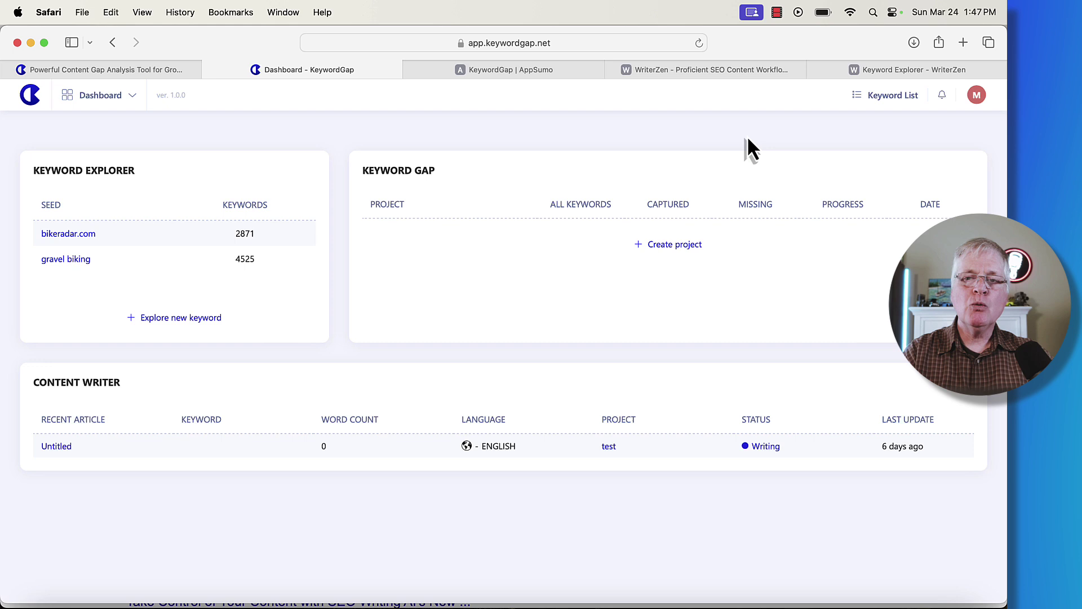
# Bring up the WriterZen Keyword Explorer tab with the gravel biking results (4,525 keywords)
pyautogui.click(897, 71)
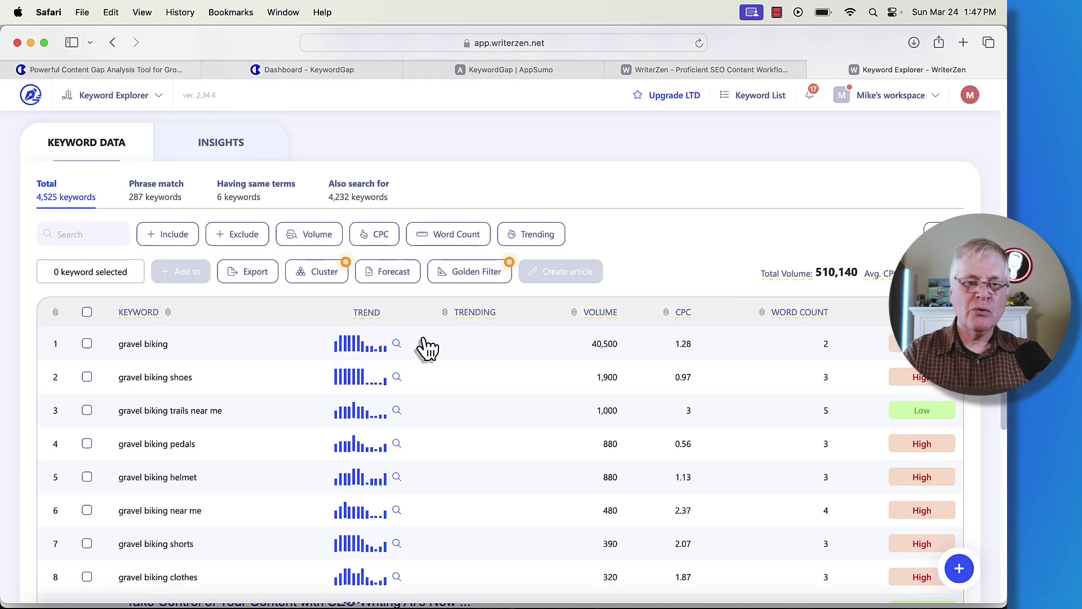
# Read the Cluster and Golden Filter popovers, then return to the KeywordGap homepage tab
pyautogui.moveTo(328, 281)
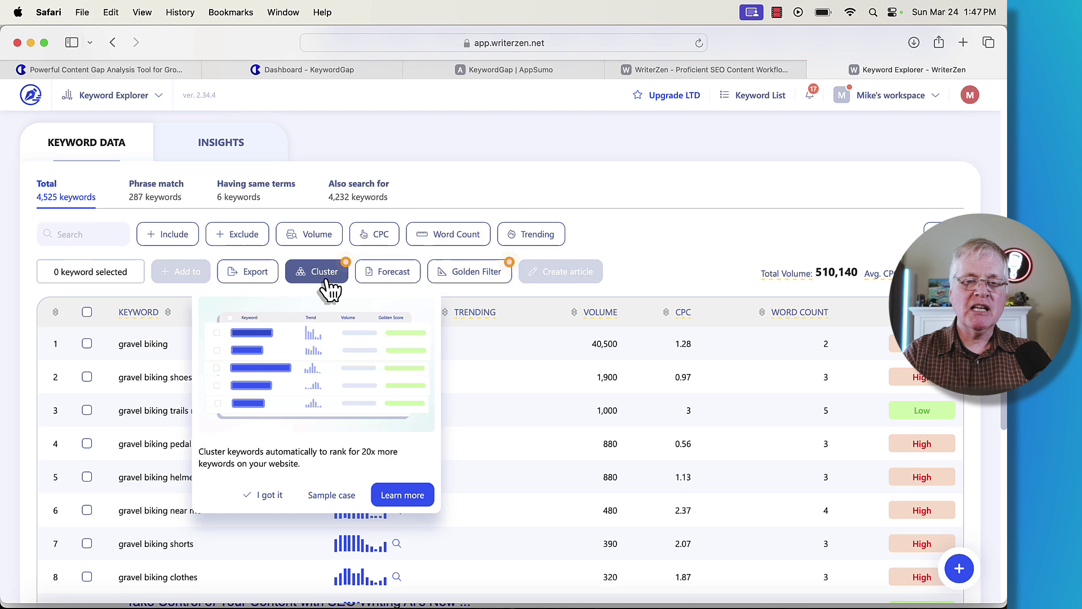
pyautogui.moveTo(496, 281)
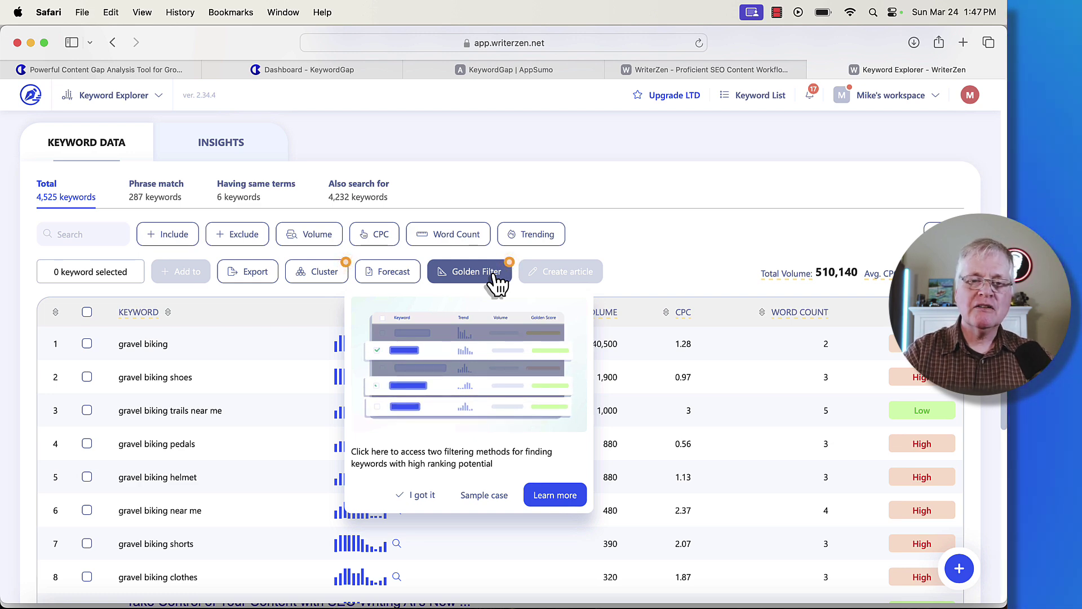
pyautogui.click(171, 66)
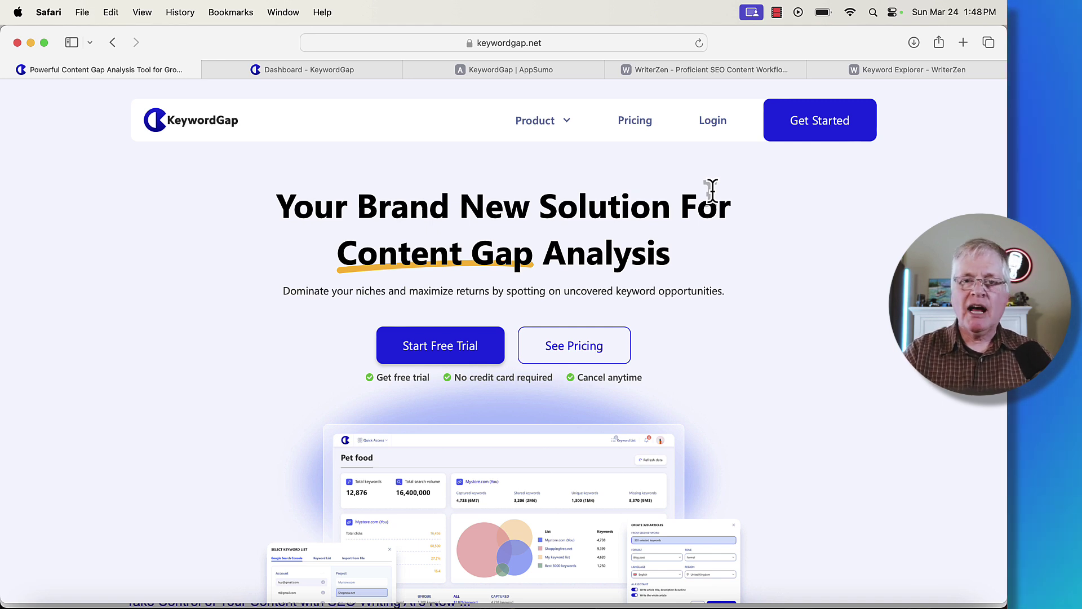
# Go to the KeywordGap dashboard, check the saved keyword lists and show the app sections list
pyautogui.click(354, 76)
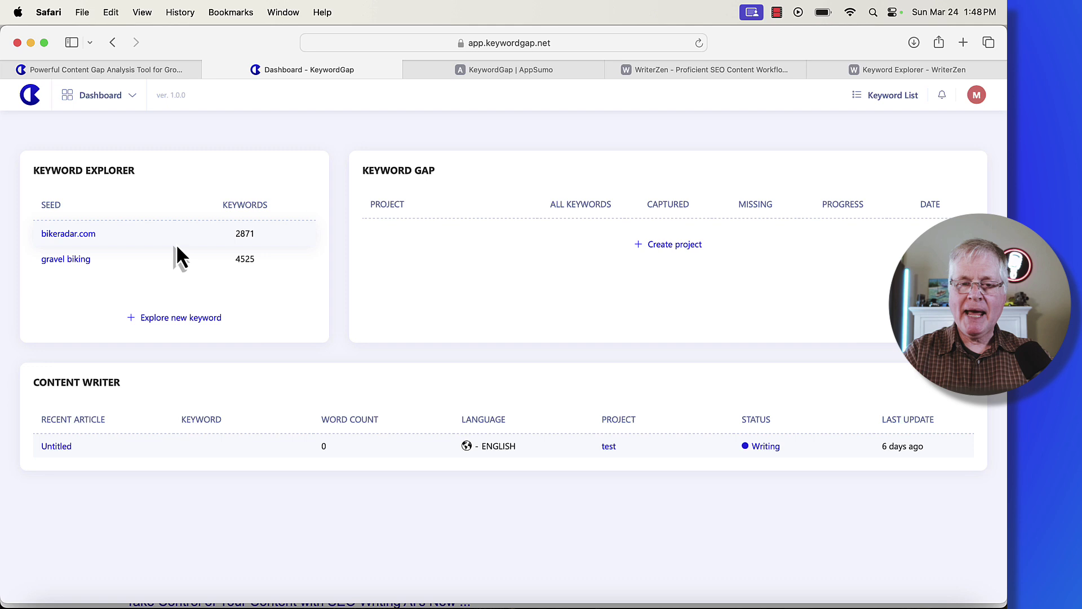
pyautogui.click(888, 98)
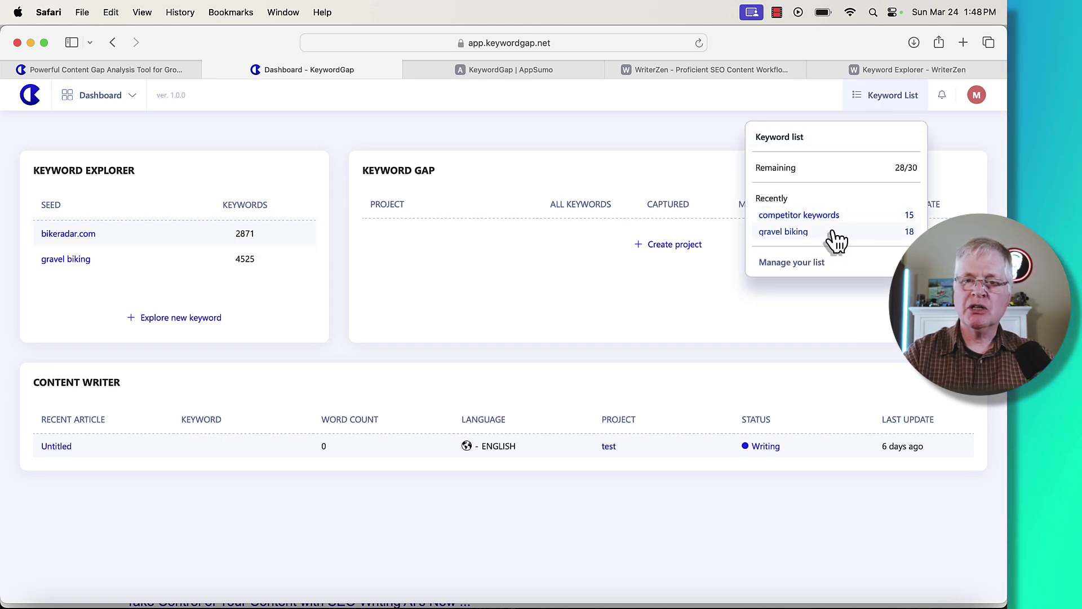
pyautogui.click(133, 105)
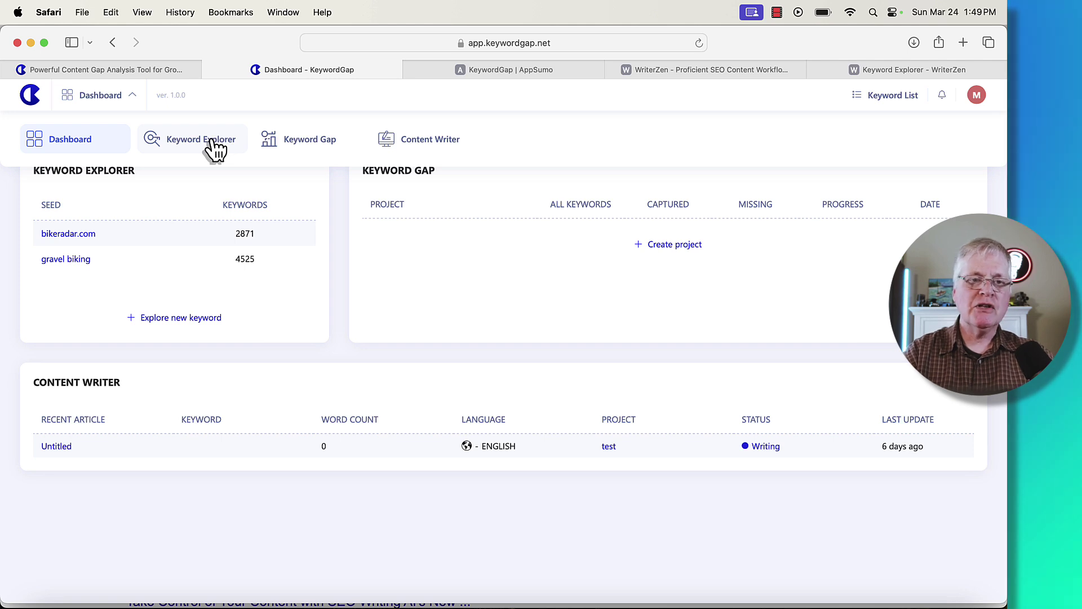
# In Keyword Explorer, enter 'mountain biking' and try it under the Domain search mode
pyautogui.click(214, 148)
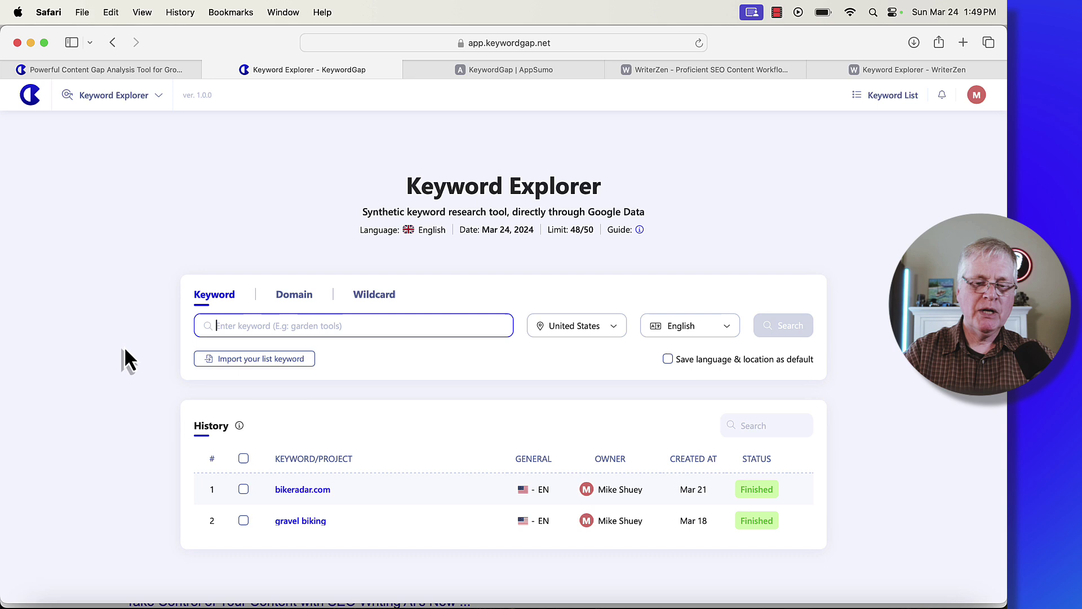
pyautogui.write('mount')
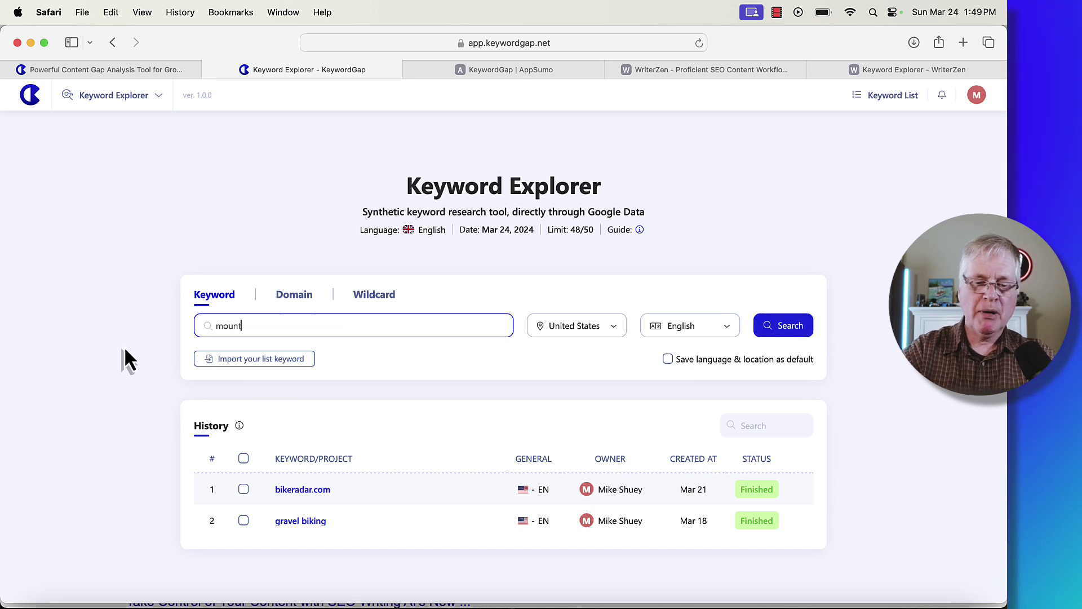
pyautogui.write('ain biking')
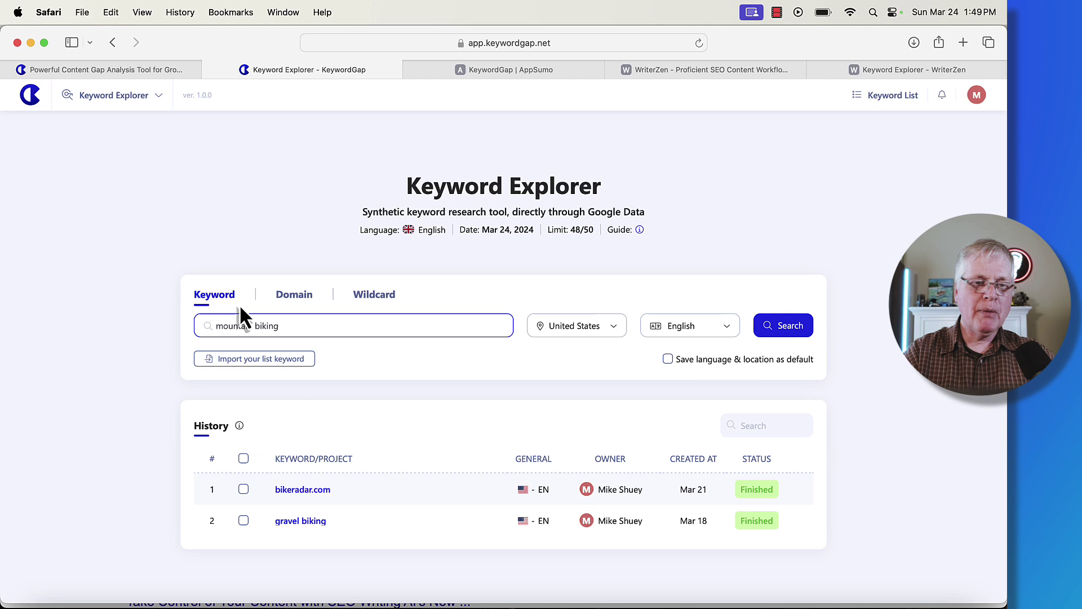
pyautogui.click(298, 295)
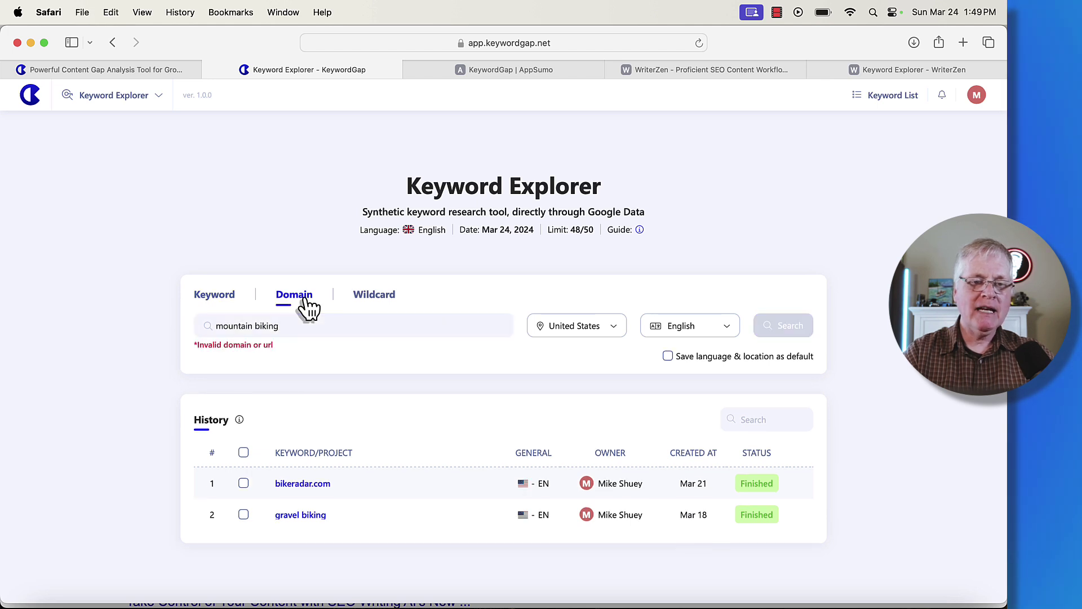
pyautogui.tripleClick(282, 332)
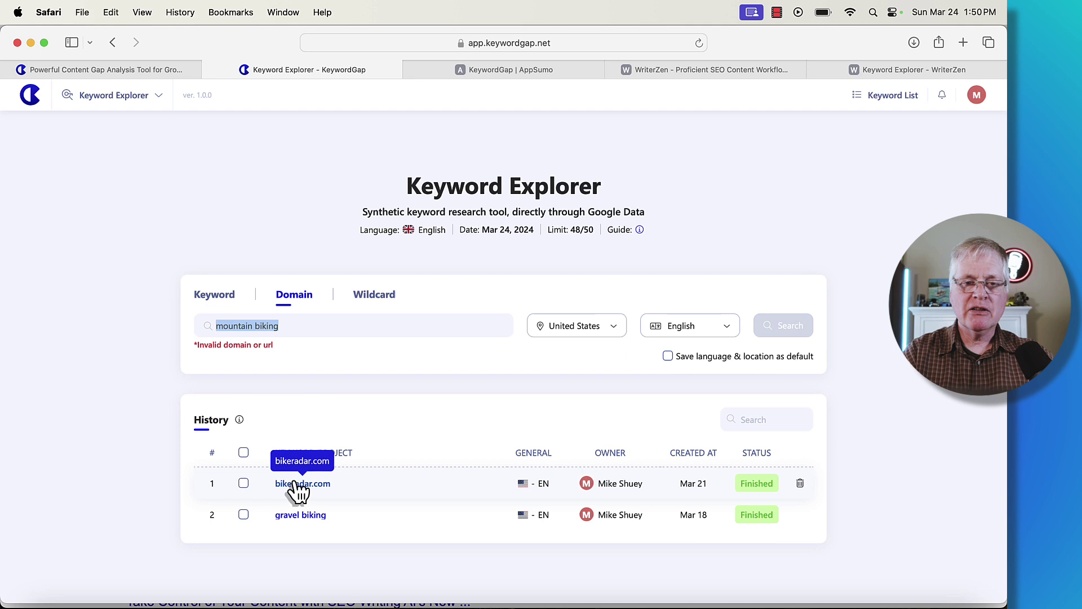
# Try a wildcard '*' search, then run a plain keyword search for mountain biking
pyautogui.click(374, 298)
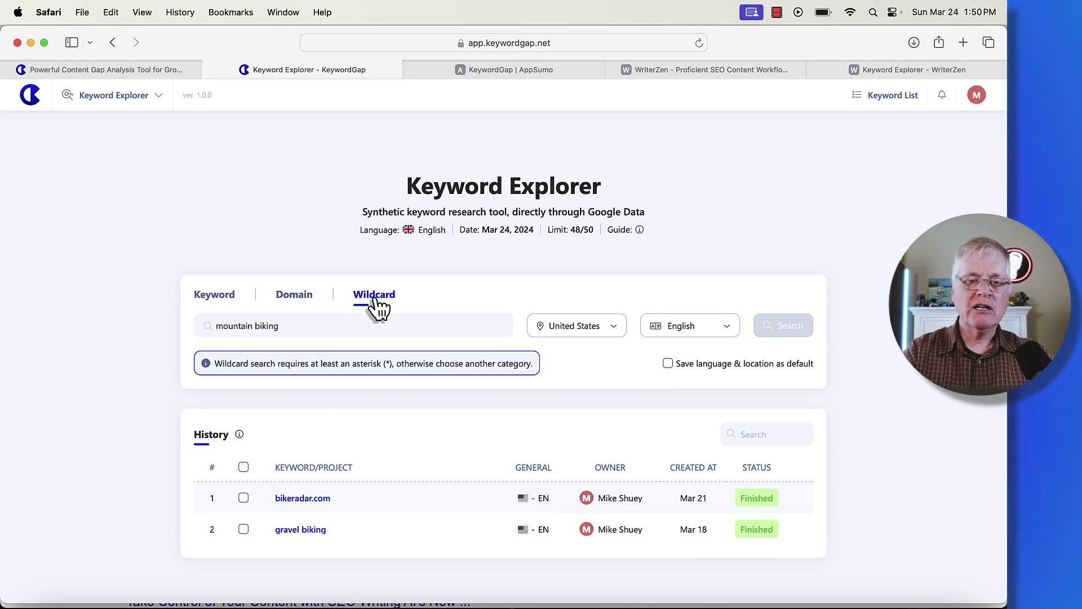
pyautogui.click(302, 326)
pyautogui.write('*')
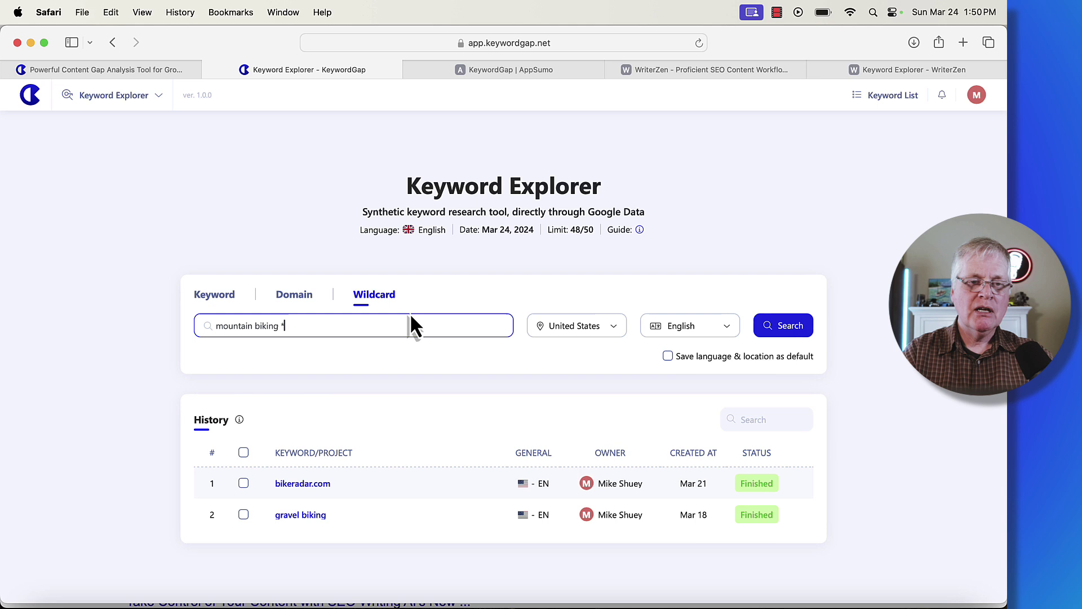
pyautogui.press('BackSpace')
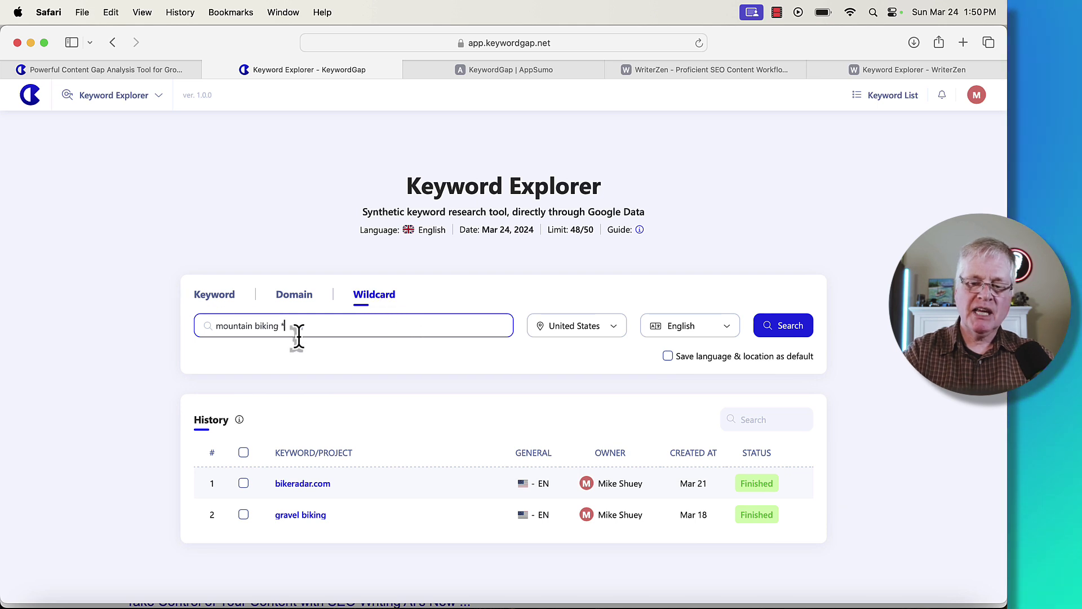
pyautogui.click(219, 299)
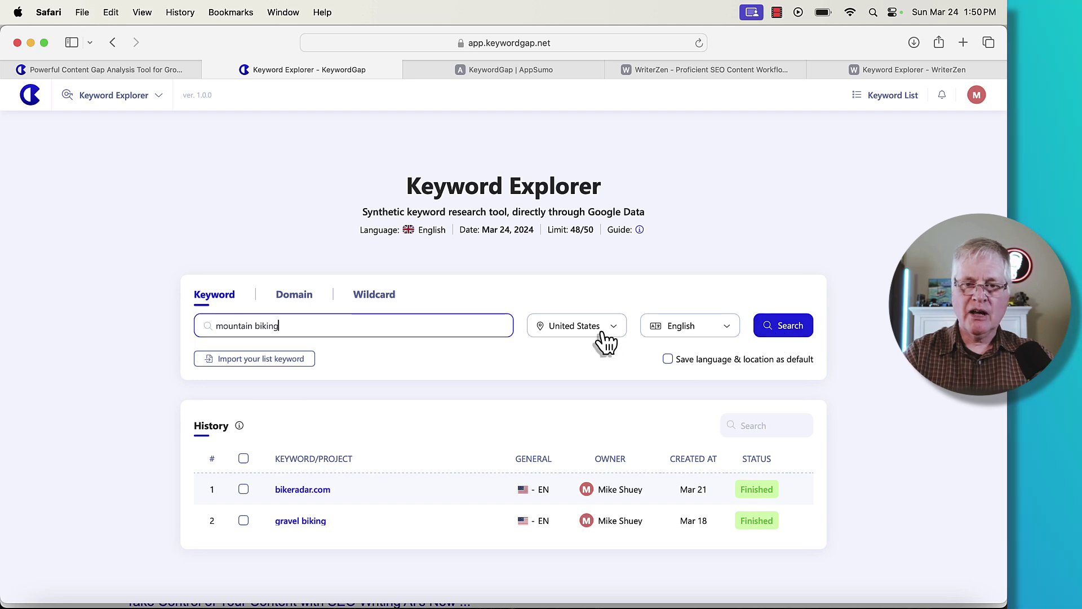
pyautogui.click(792, 332)
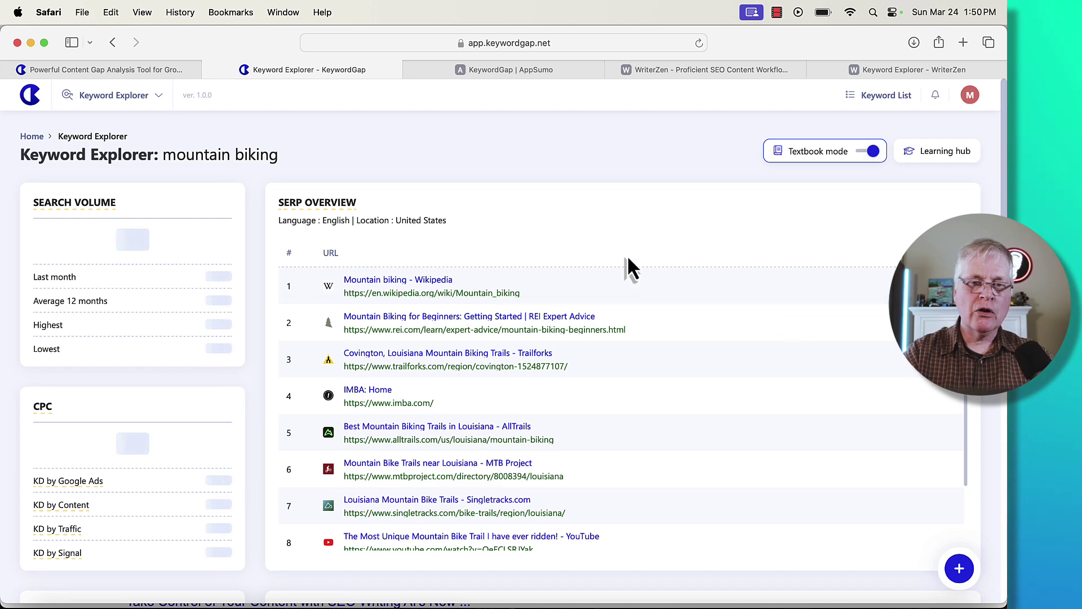
pyautogui.scroll(-4, 628, 258)
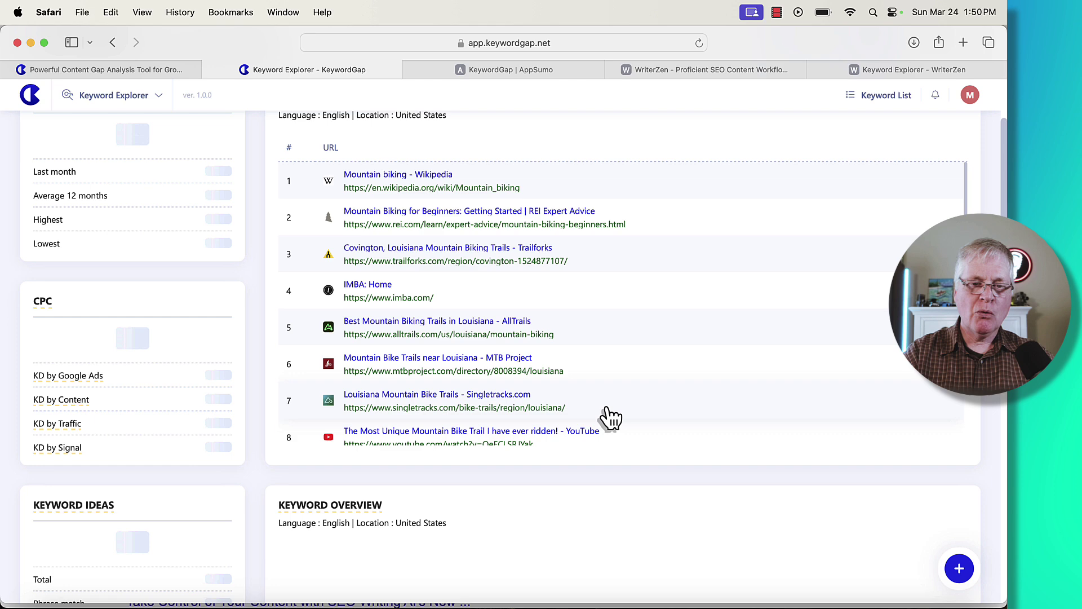
pyautogui.scroll(-2, 624, 240)
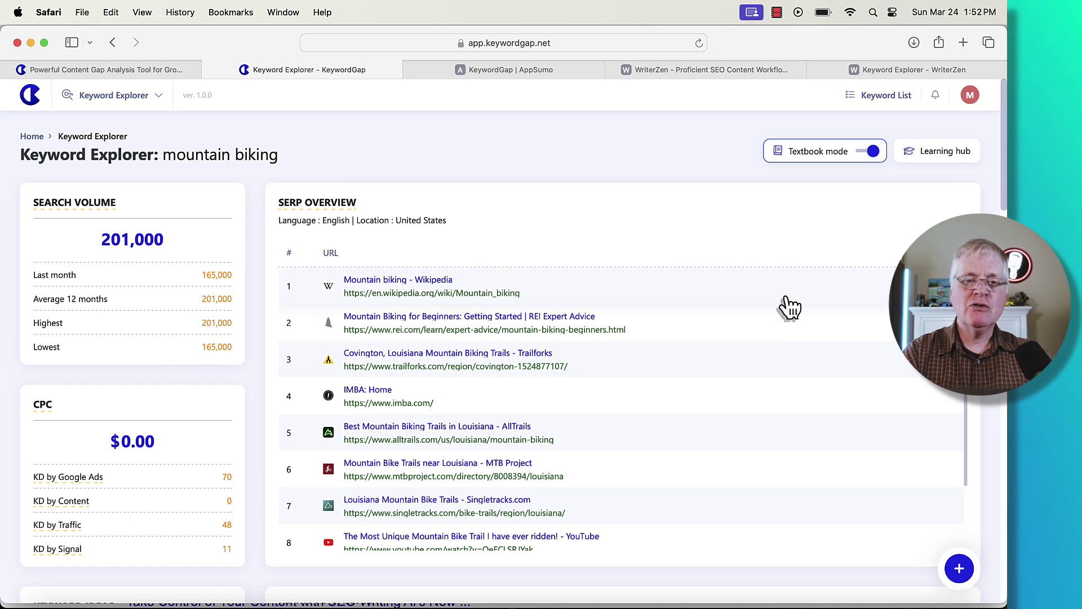
pyautogui.scroll(-3, 789, 307)
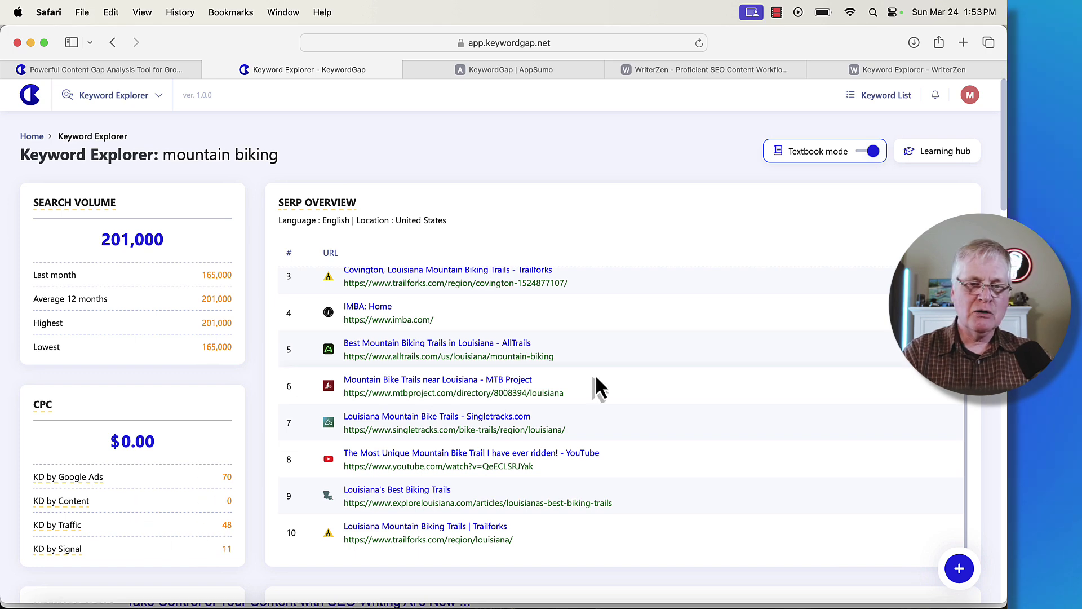
pyautogui.scroll(-1, 680, 366)
pyautogui.scroll(-10, 682, 375)
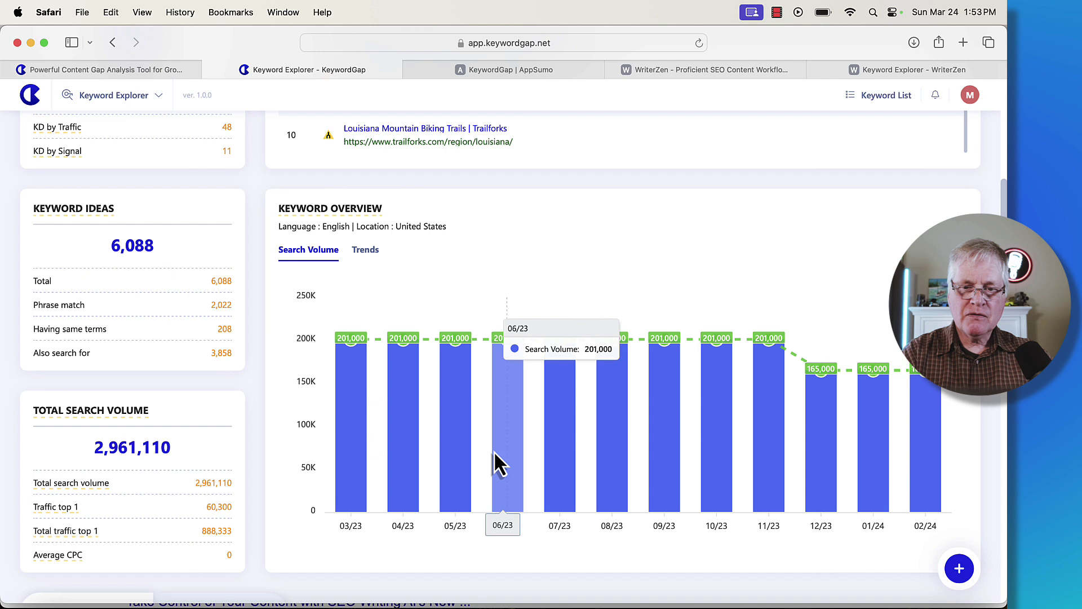
pyautogui.moveTo(355, 411)
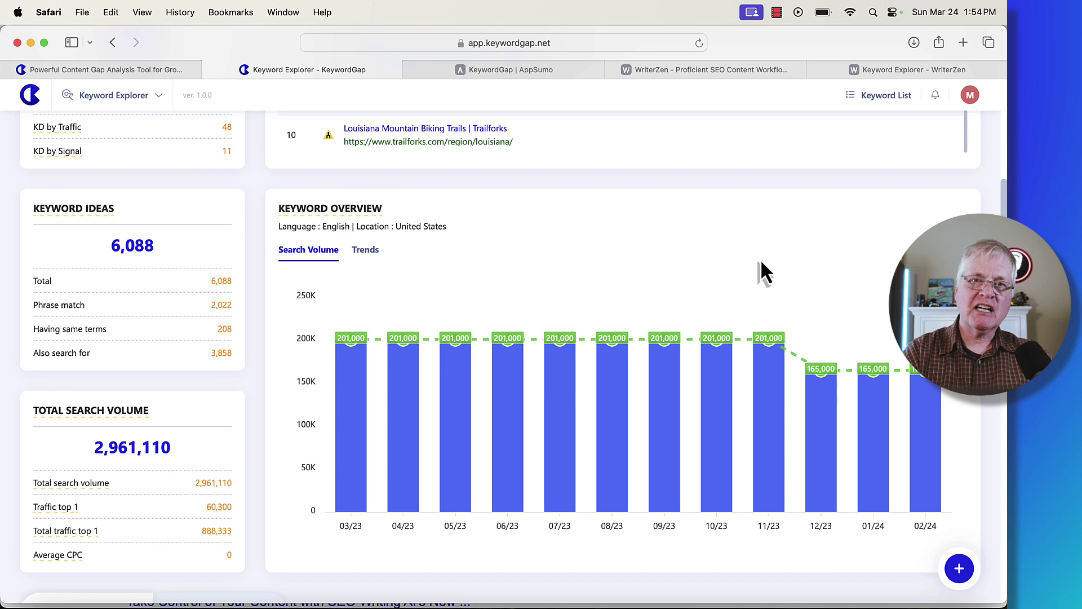
pyautogui.scroll(-3, 760, 258)
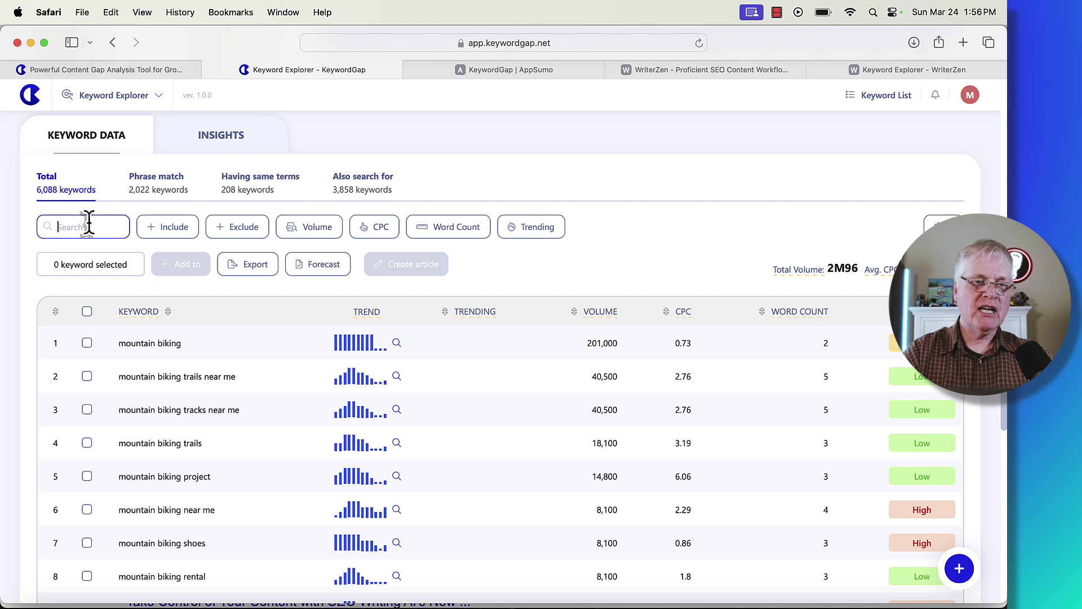
pyautogui.write('How')
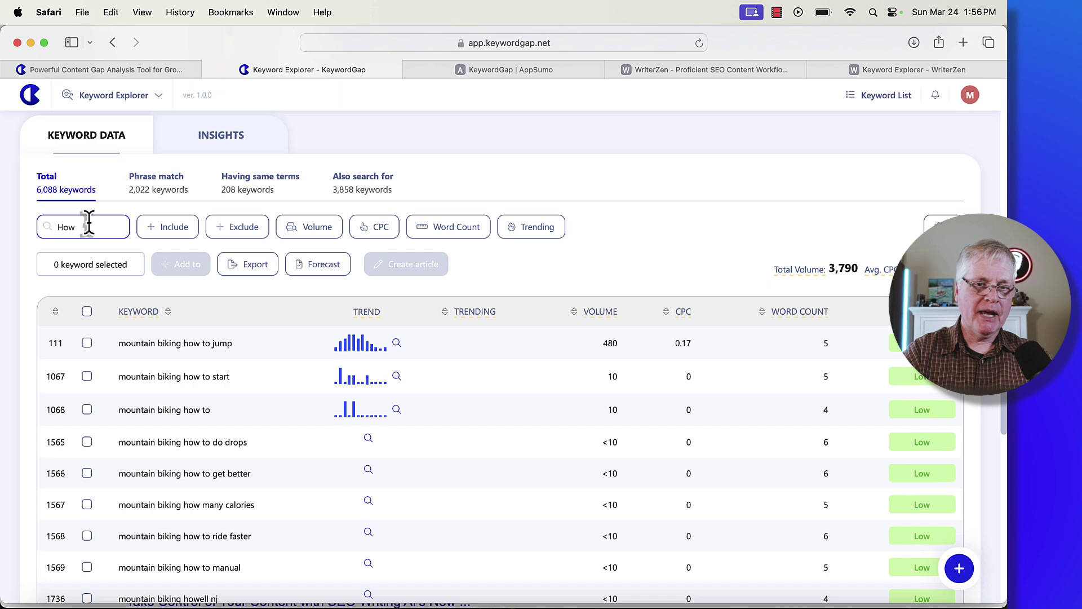
pyautogui.scroll(-6, 192, 330)
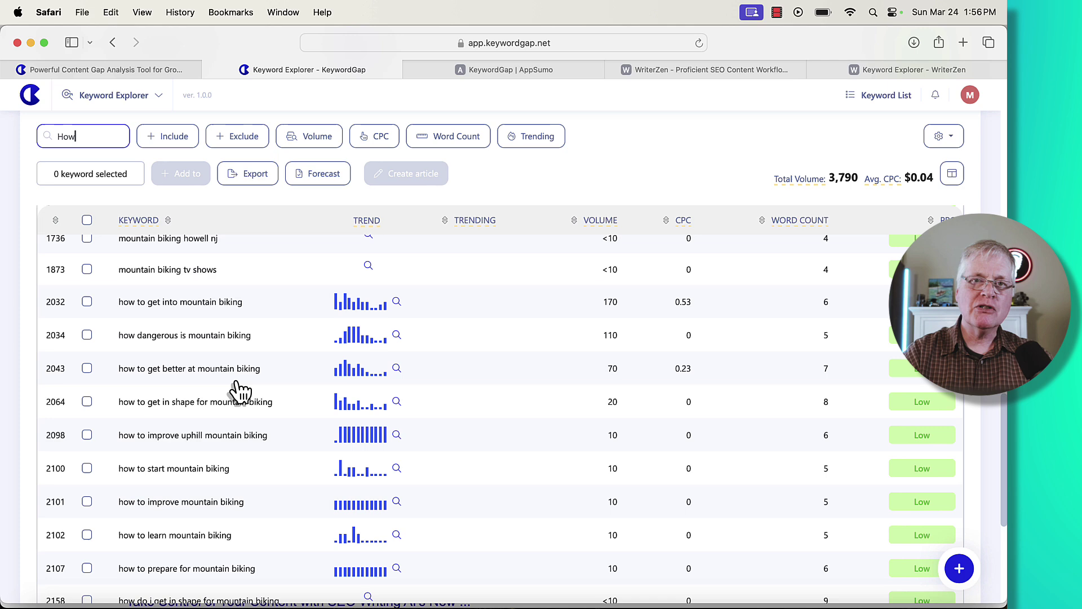
pyautogui.press('BackSpace')
pyautogui.press('BackSpace')
pyautogui.press('BackSpace')
pyautogui.scroll(5, 102, 225)
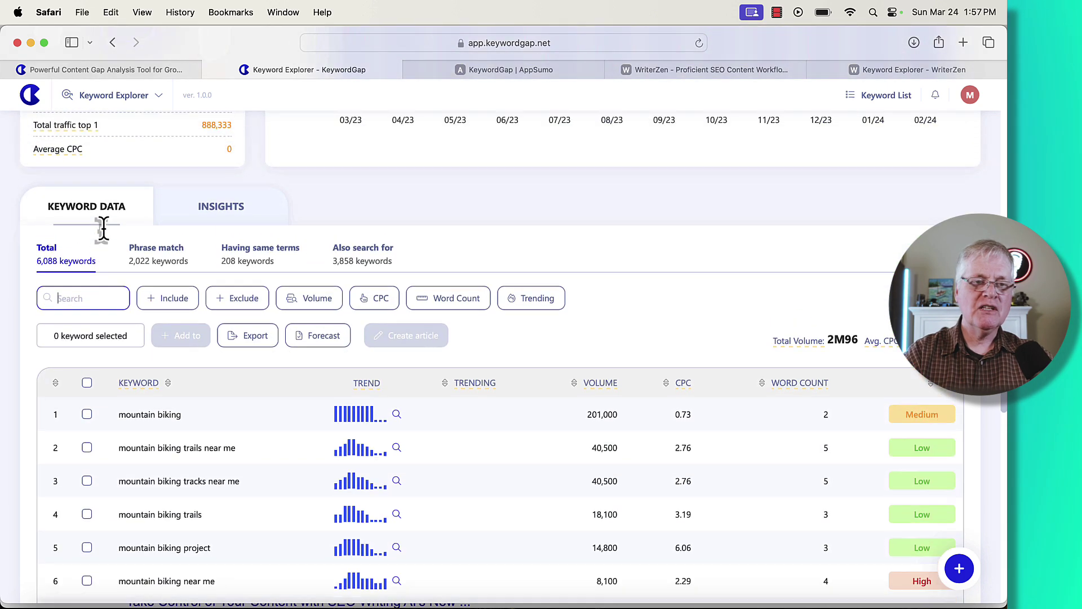
pyautogui.scroll(-3, 108, 310)
pyautogui.moveTo(160, 295)
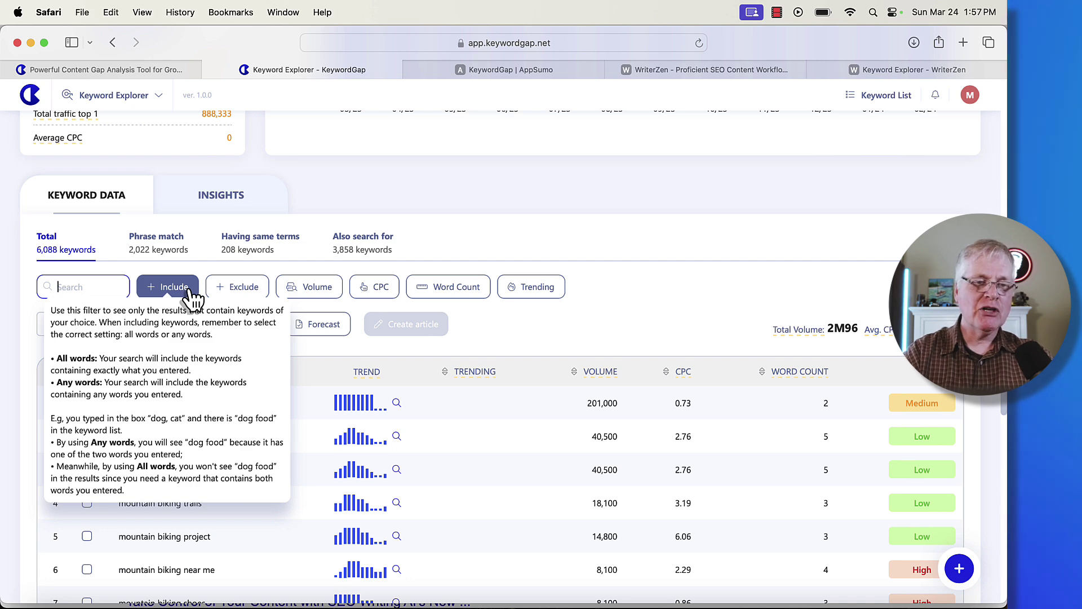
pyautogui.moveTo(242, 299)
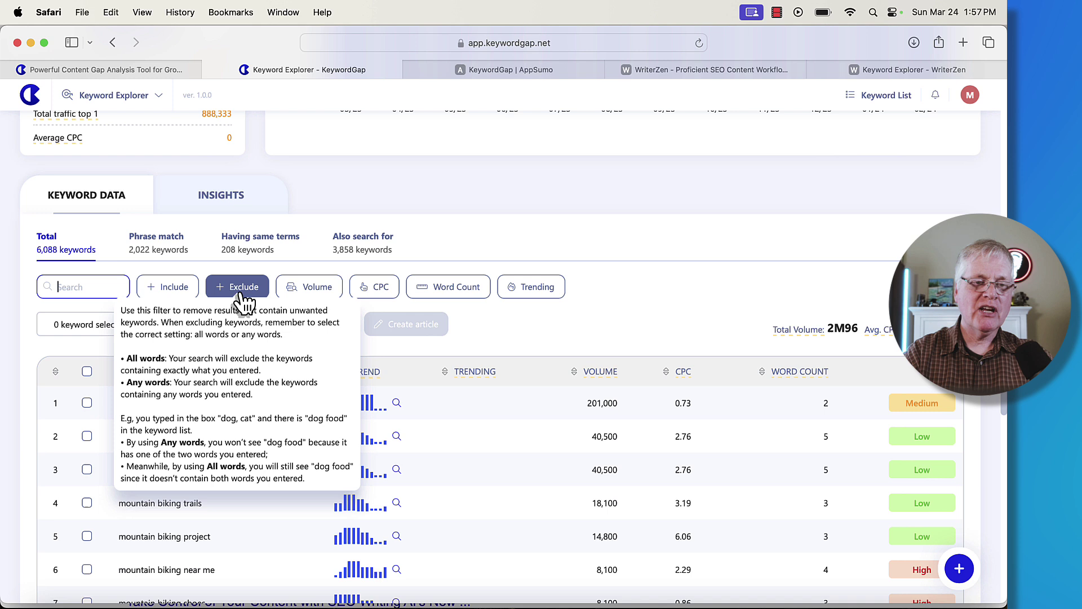
pyautogui.moveTo(314, 294)
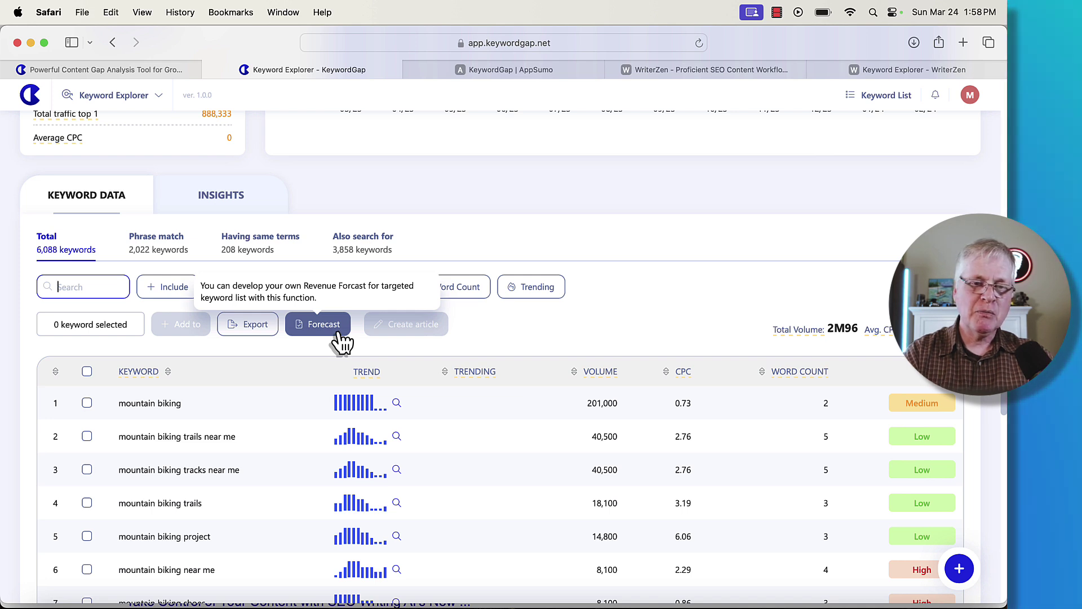
pyautogui.click(86, 437)
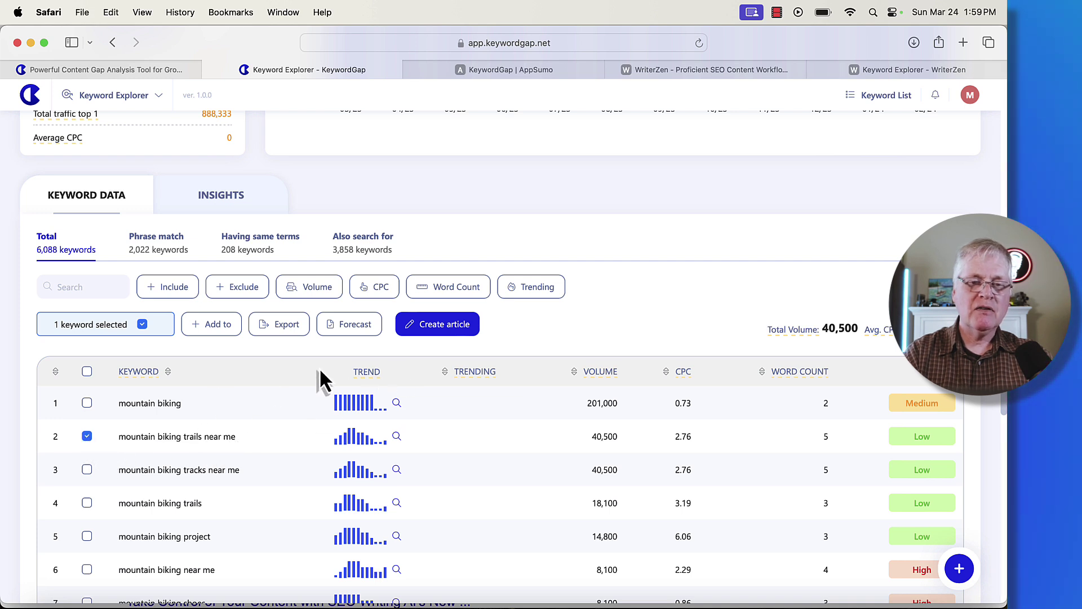
# Deselect 'mountain biking trails near me' and browse the question insights: which, what, how, is, are, where
pyautogui.click(436, 327)
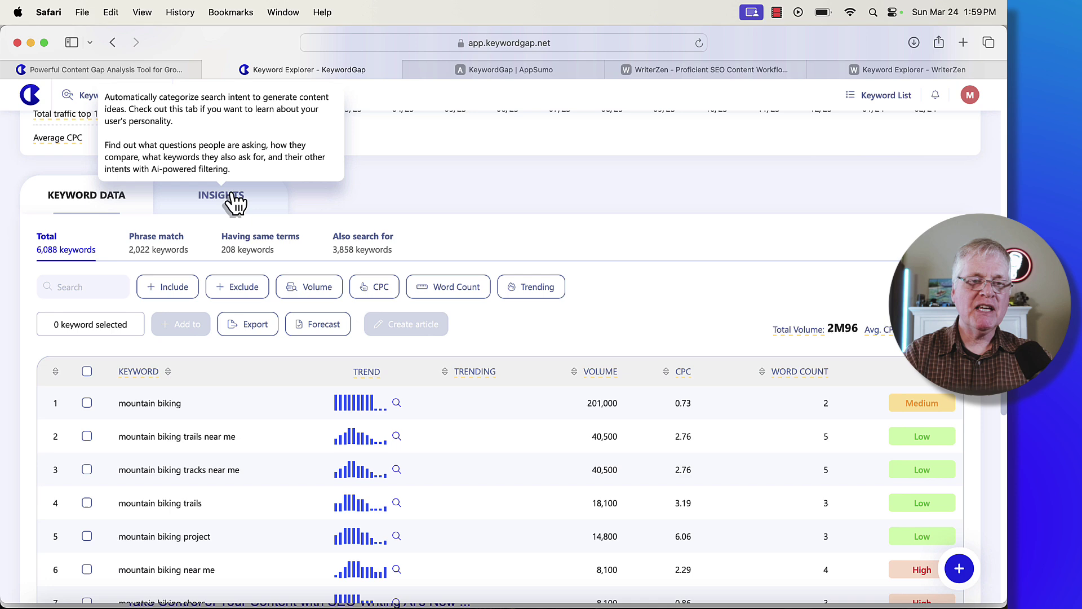
pyautogui.click(233, 203)
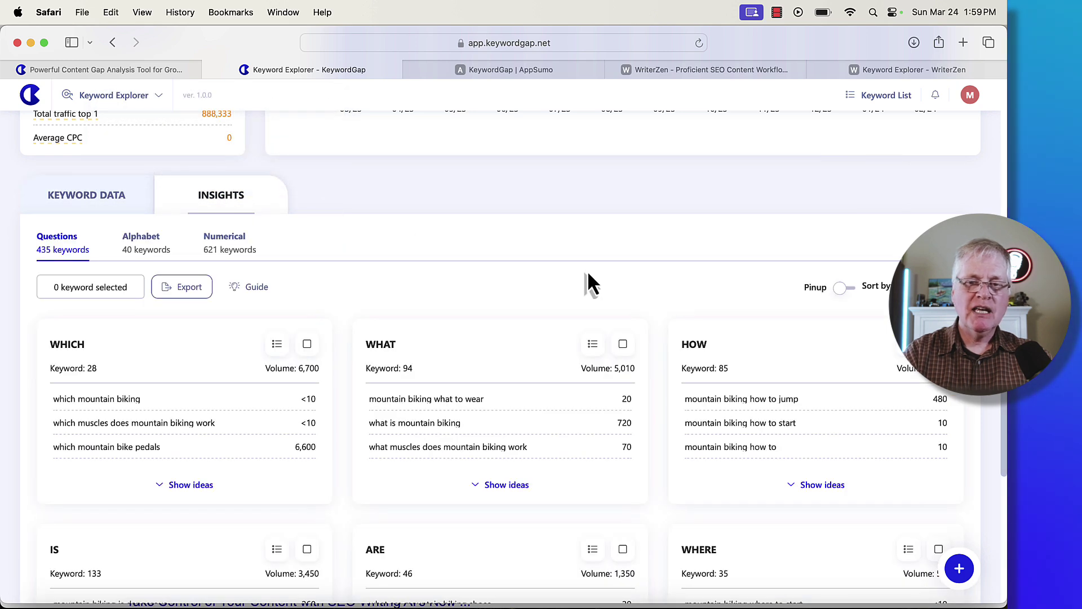
pyautogui.scroll(-1, 588, 274)
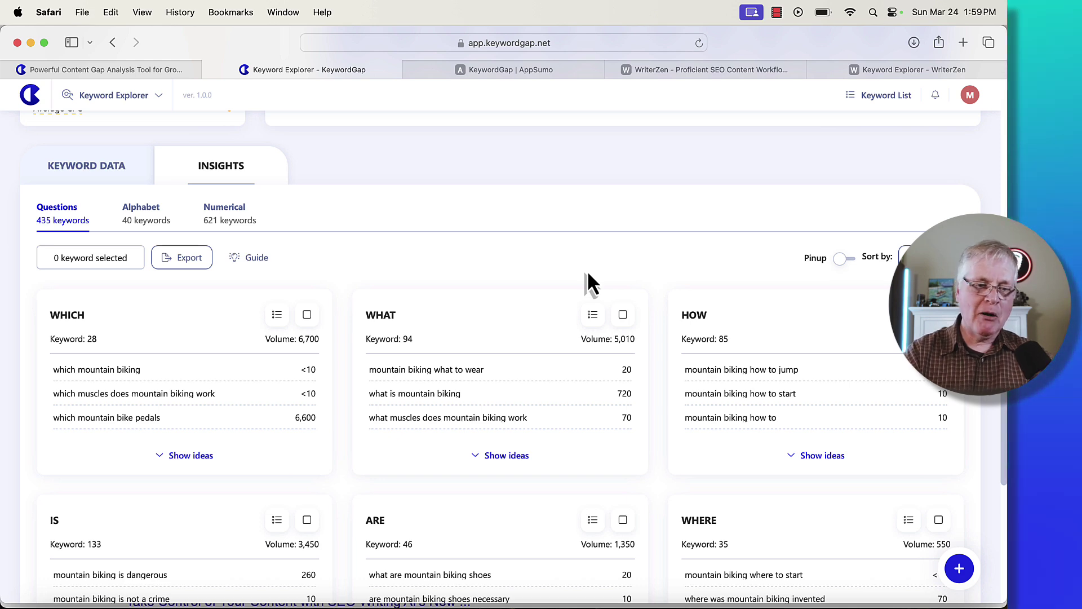
pyautogui.scroll(-3, 587, 278)
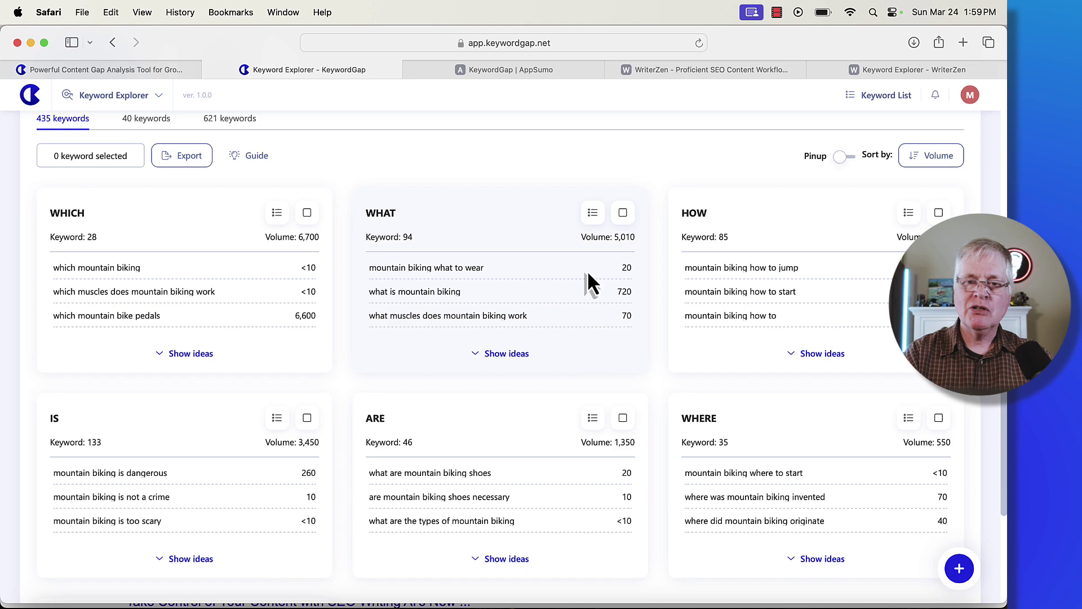
pyautogui.scroll(-3, 588, 275)
pyautogui.scroll(3, 587, 275)
pyautogui.scroll(8, 587, 279)
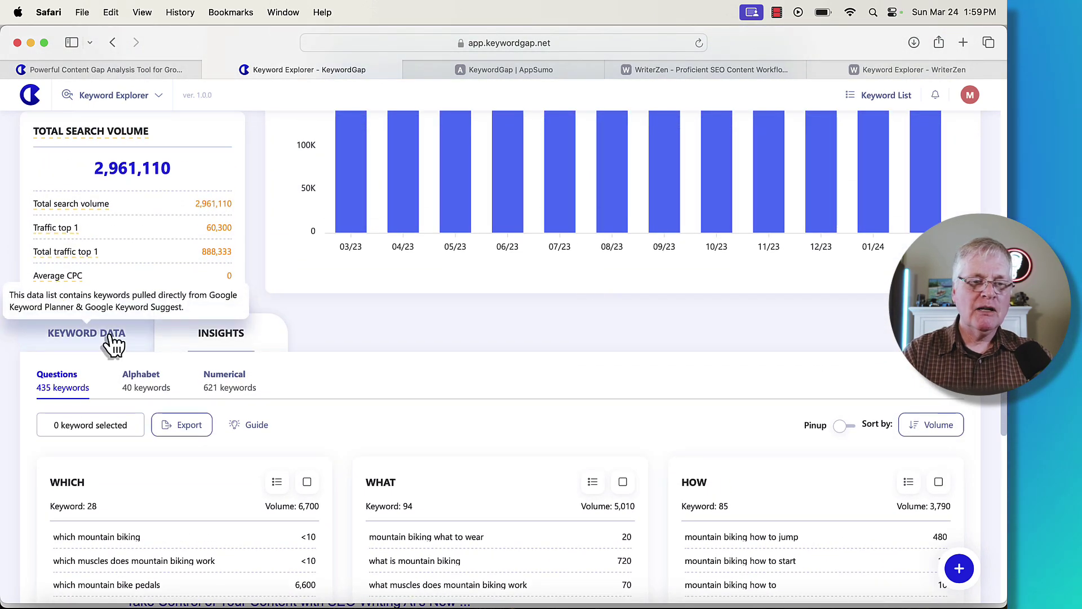
# Return to the keyword data list and filter it by 'how' (3,790 volume, $0.04 CPC)
pyautogui.click(111, 346)
pyautogui.scroll(-5, 512, 339)
pyautogui.scroll(-5, 512, 332)
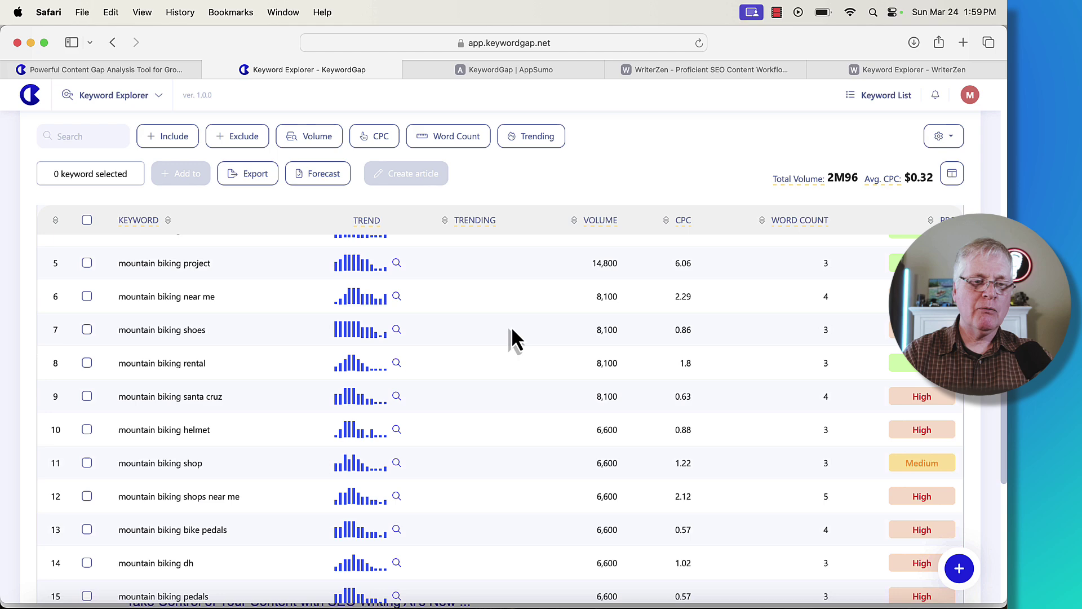
pyautogui.scroll(8, 510, 338)
pyautogui.click(72, 340)
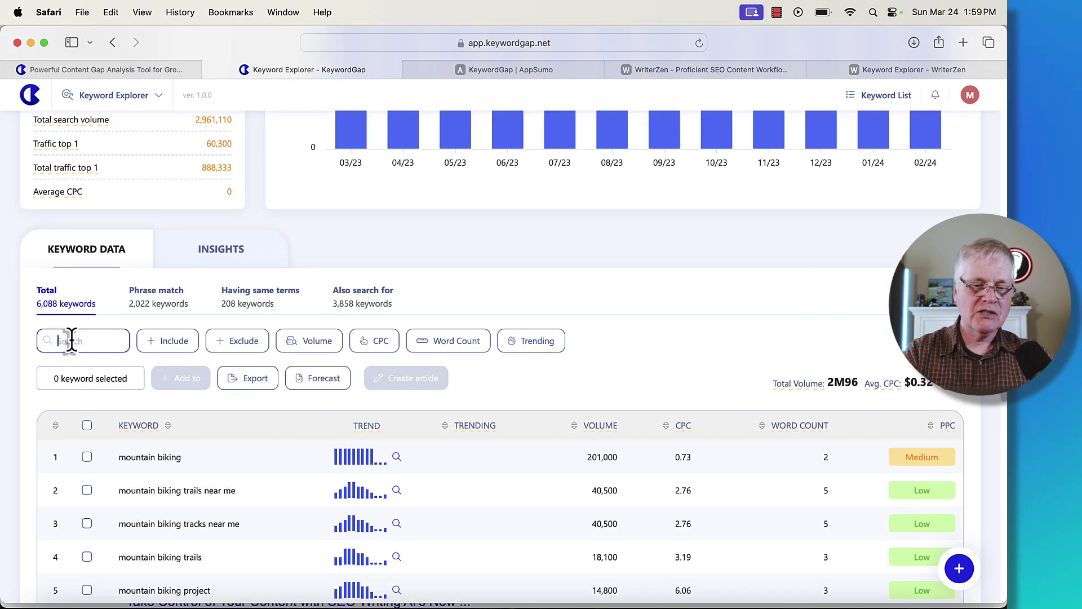
pyautogui.write('how')
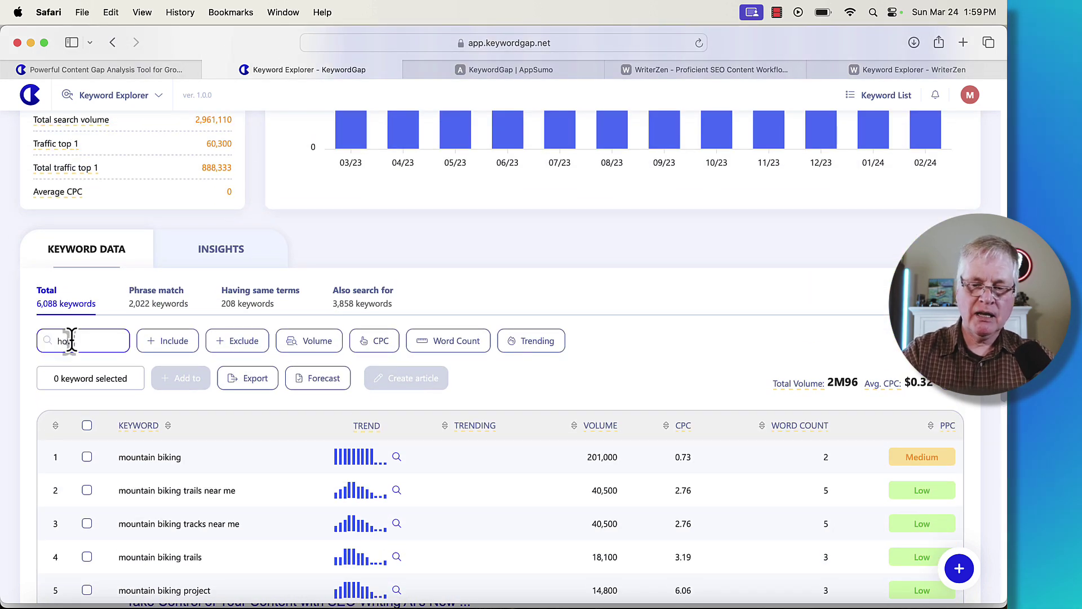
pyautogui.scroll(-4, 388, 435)
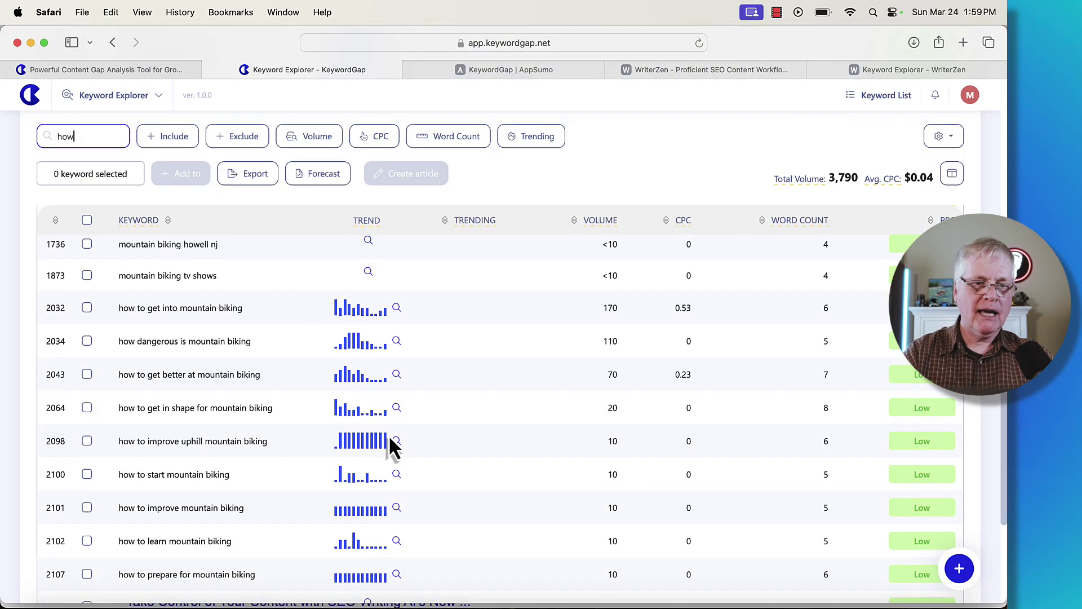
# Expand details for 'how dangerous is mountain biking' and 'how to start mountain biking' (difficulty 1/100, volume 30)
pyautogui.click(192, 342)
pyautogui.scroll(-3, 499, 326)
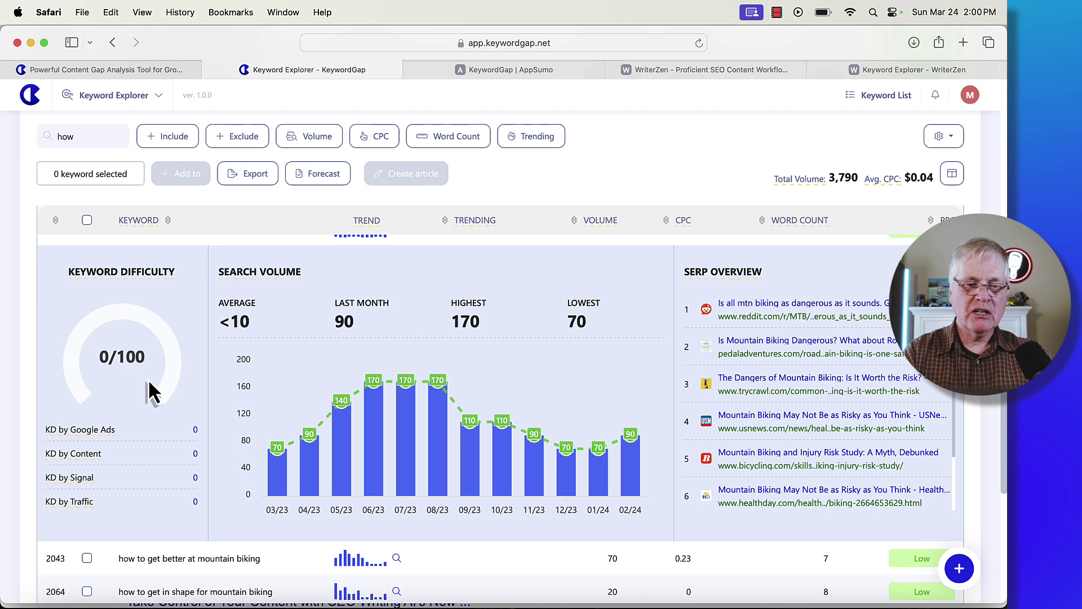
pyautogui.scroll(-5, 151, 378)
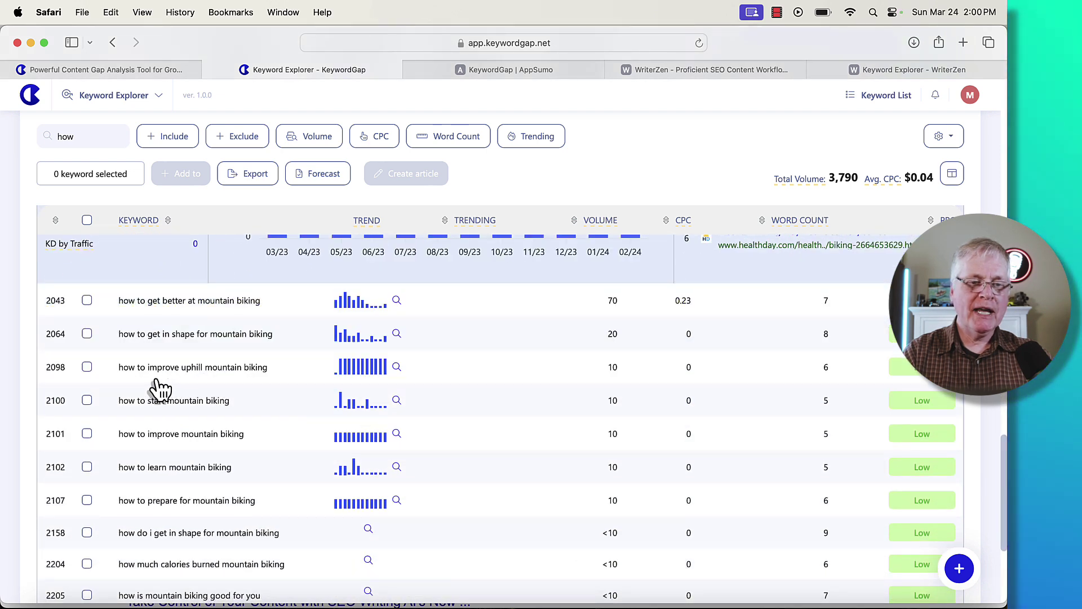
pyautogui.scroll(-2, 251, 406)
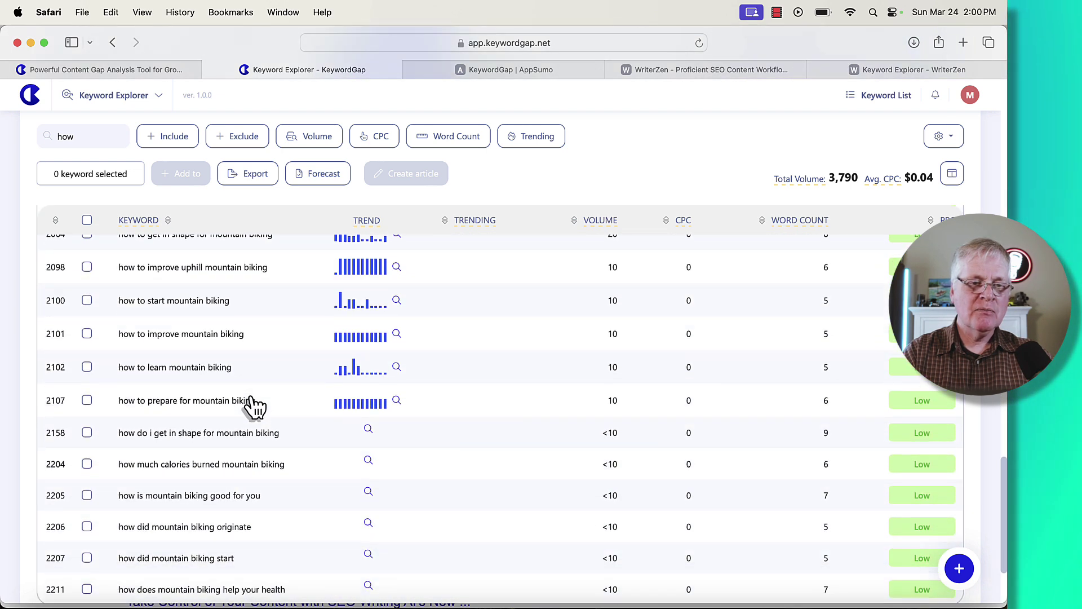
pyautogui.click(220, 304)
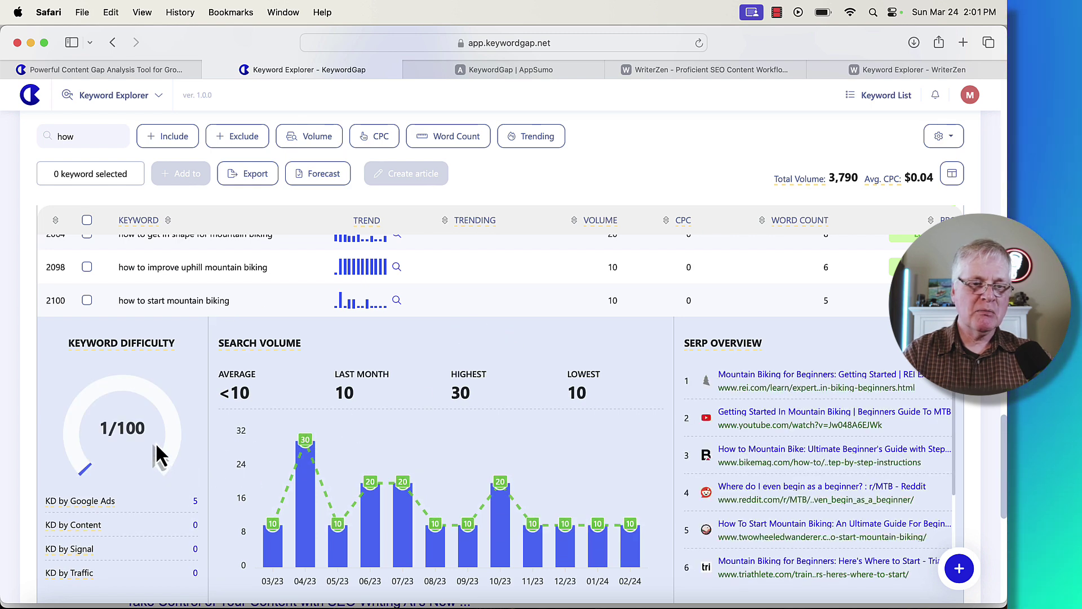
pyautogui.scroll(-2, 557, 408)
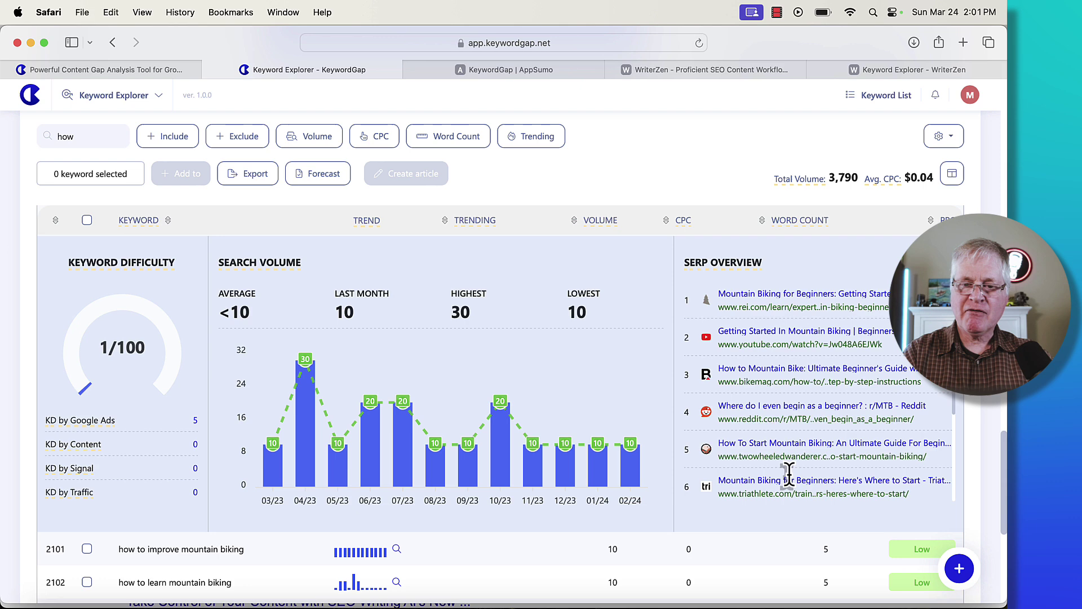
pyautogui.scroll(6, 681, 513)
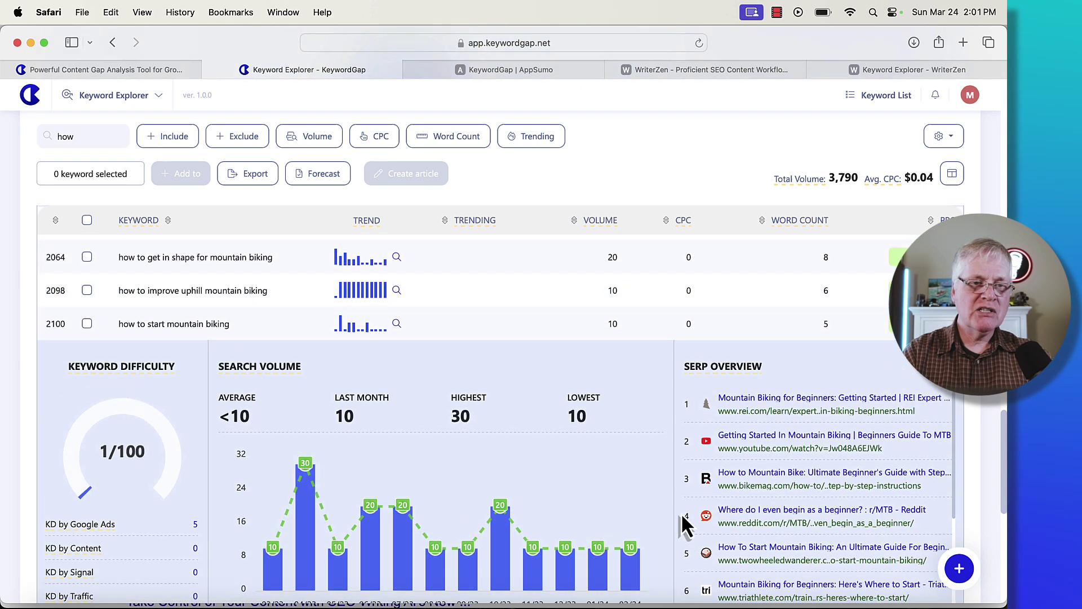
pyautogui.scroll(-3, 682, 524)
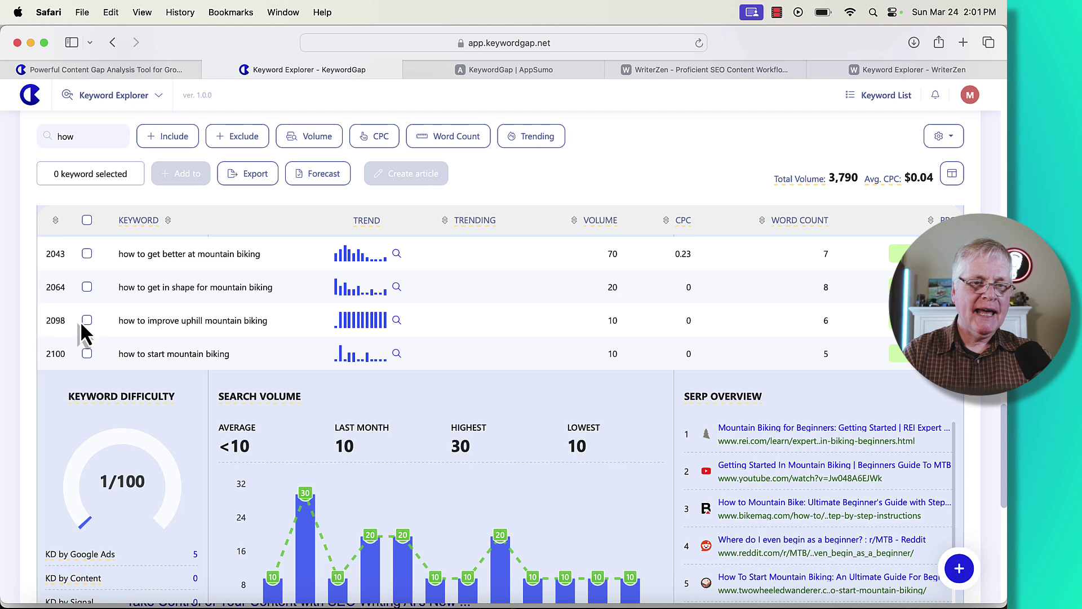
# Tick the uphill, improve, learn and get-in-shape how-to mountain biking keywords
pyautogui.click(87, 321)
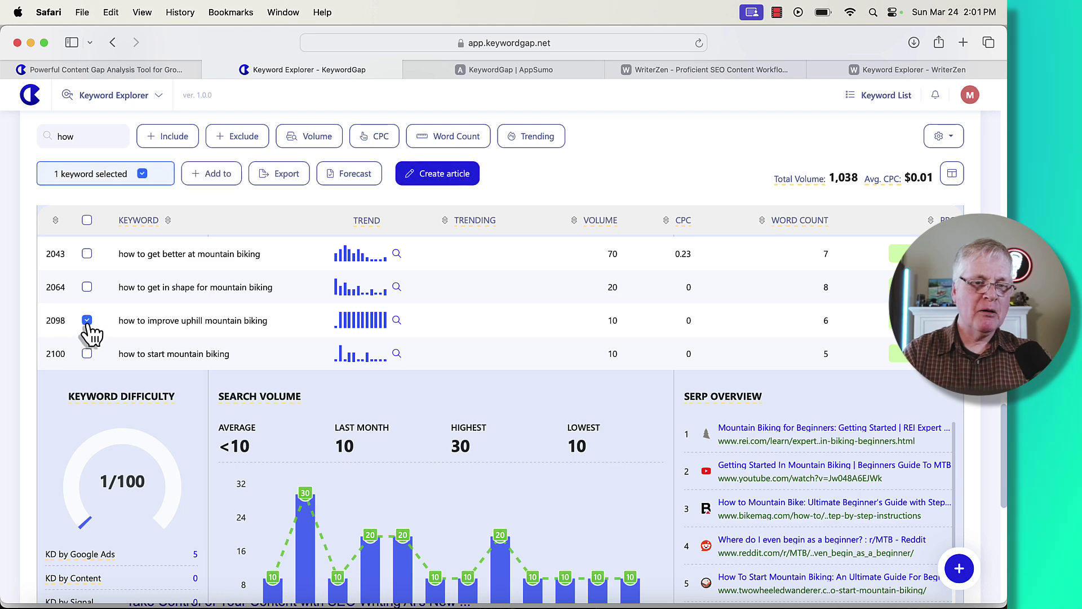
pyautogui.scroll(-6, 194, 375)
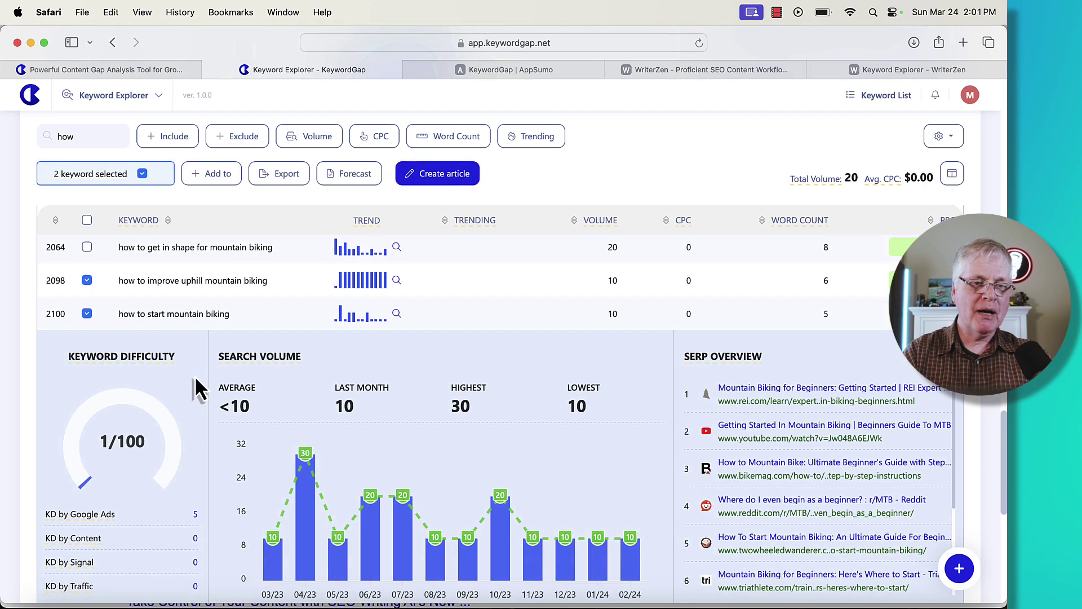
pyautogui.click(88, 334)
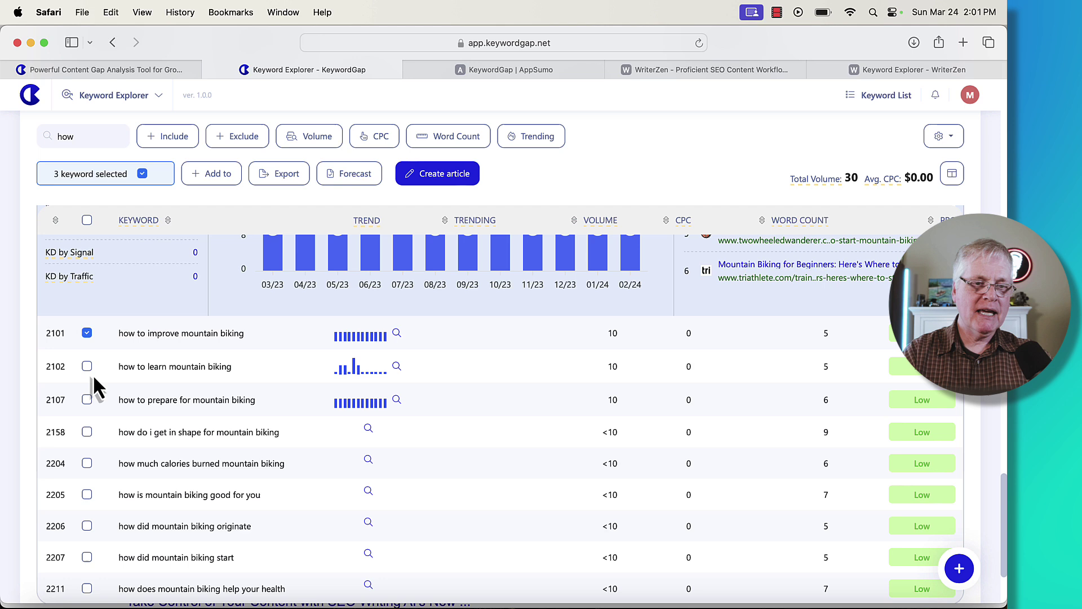
pyautogui.click(87, 367)
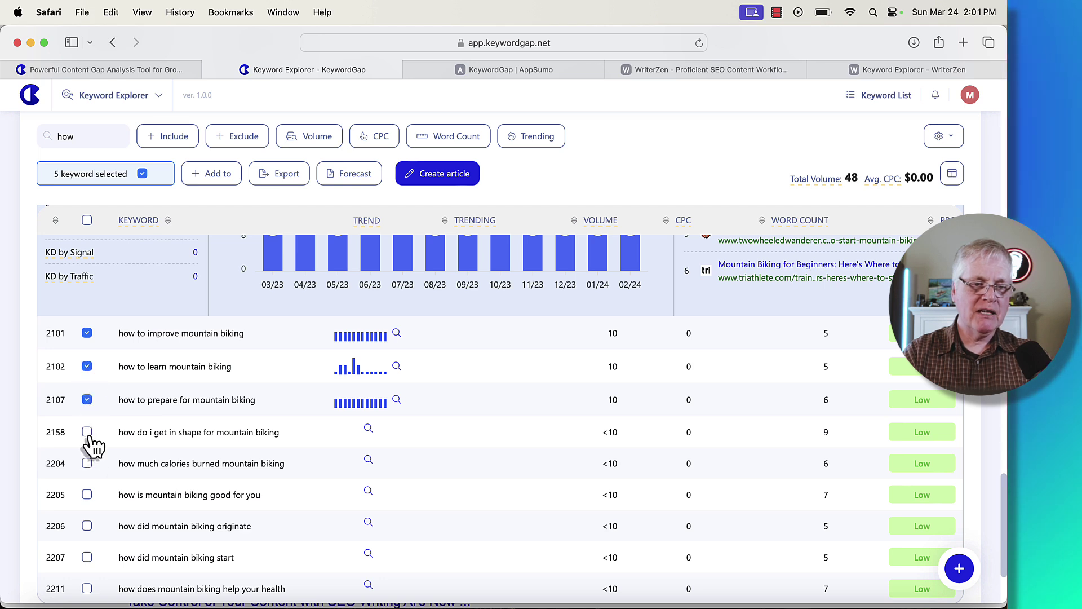
pyautogui.click(87, 433)
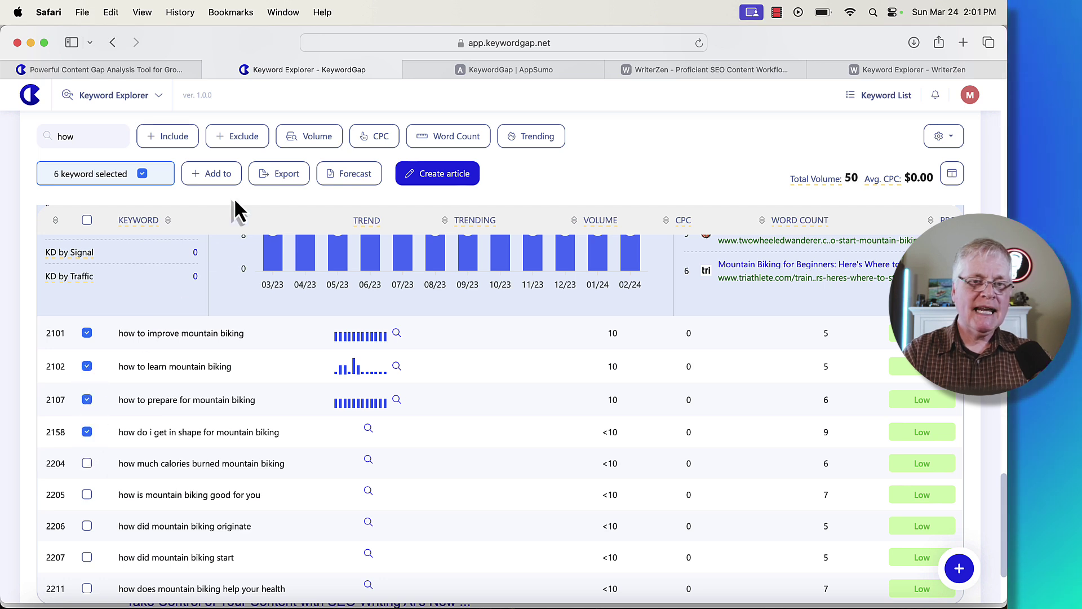
# Add the six selected keywords to a new keyword list named 'mtn biking'
pyautogui.click(215, 175)
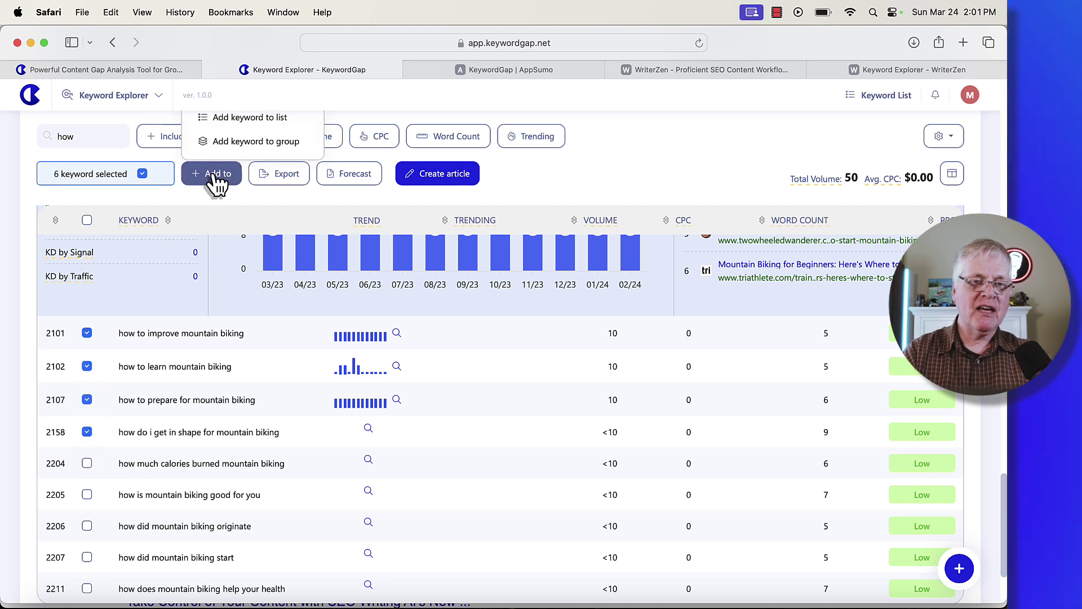
pyautogui.scroll(1, 270, 131)
pyautogui.click(268, 124)
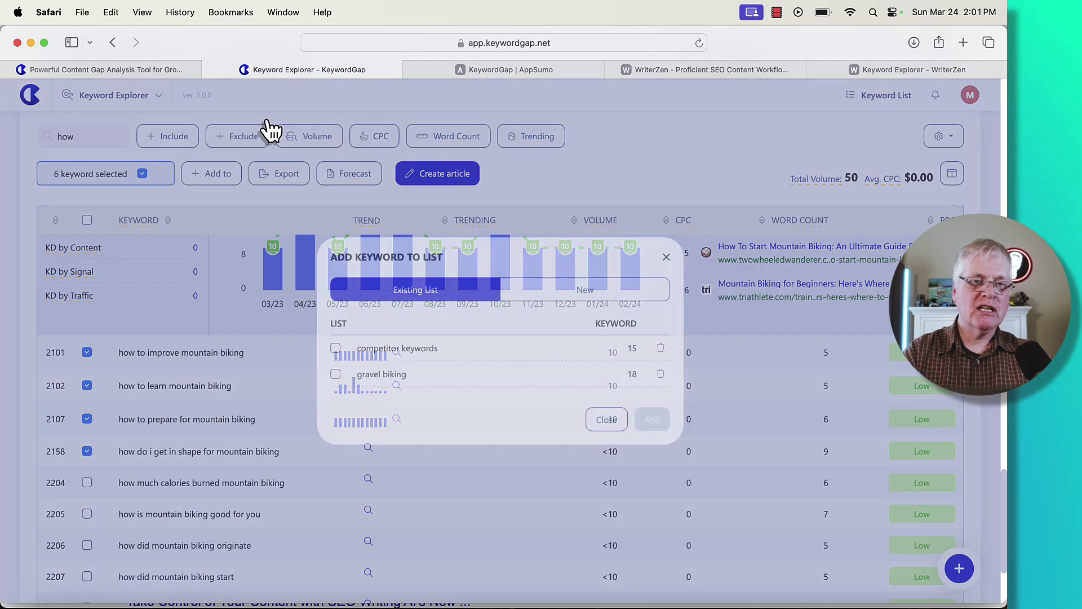
pyautogui.click(592, 290)
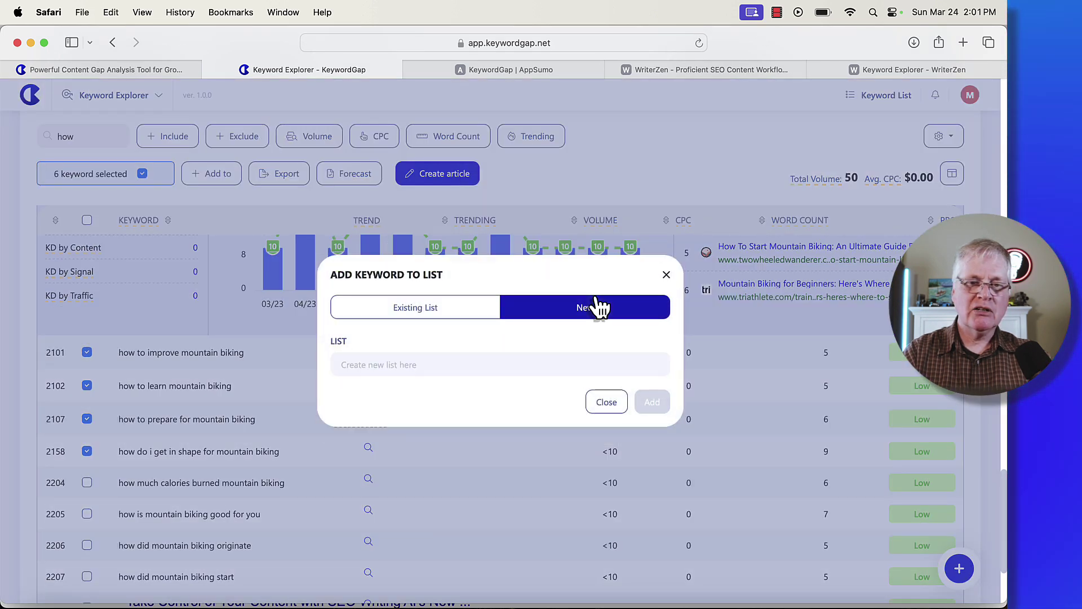
pyautogui.click(430, 364)
pyautogui.write('mtn biking')
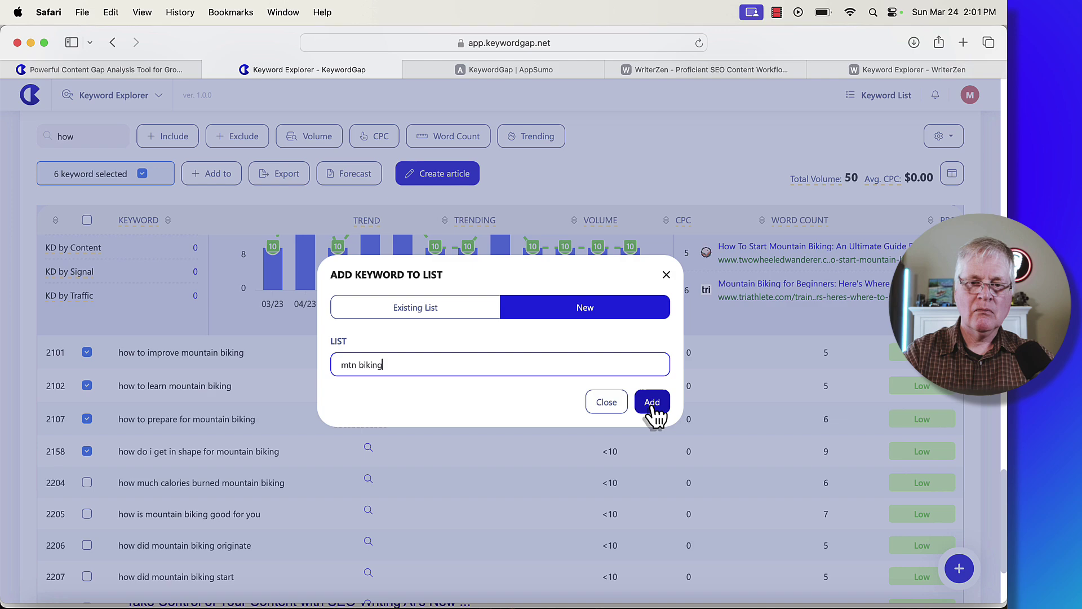
pyautogui.click(652, 402)
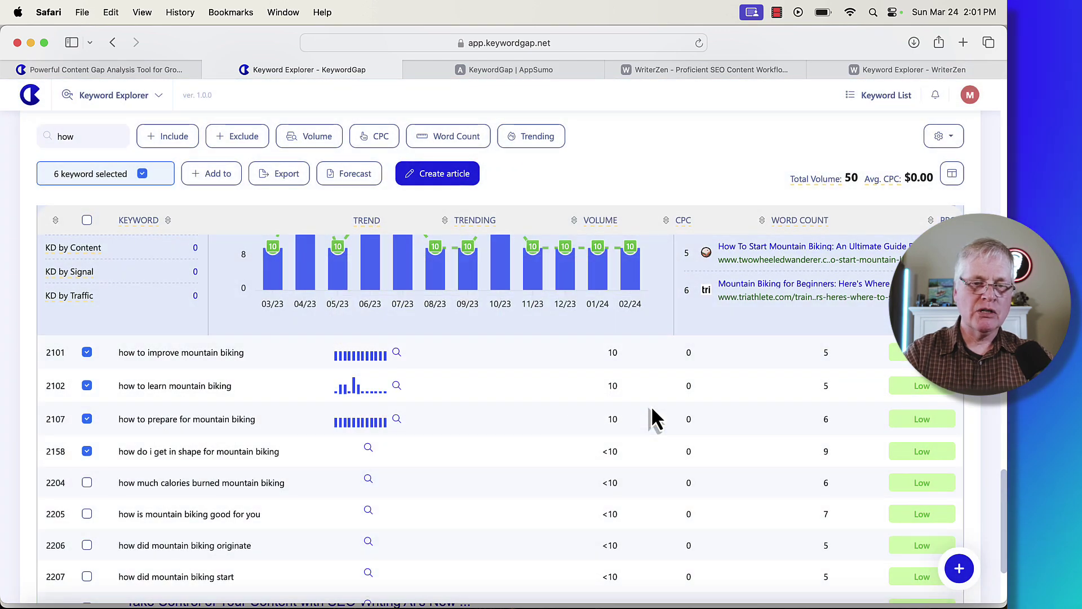
# Narrow the selection to only the 'how to start mountain biking' keyword
pyautogui.scroll(10, 543, 431)
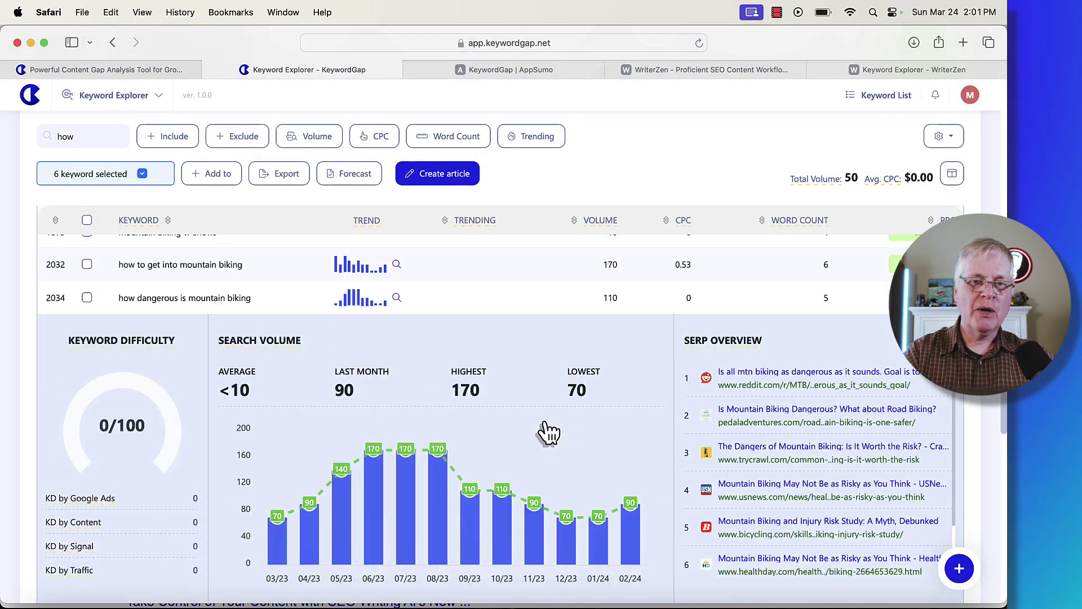
pyautogui.scroll(5, 545, 428)
pyautogui.scroll(-5, 545, 428)
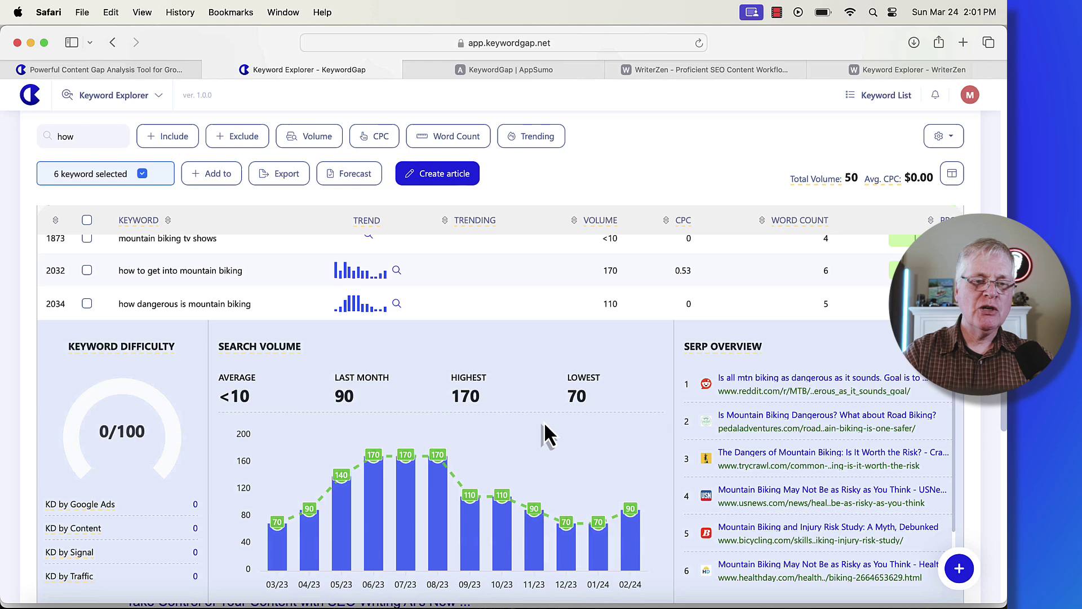
pyautogui.scroll(-6, 544, 422)
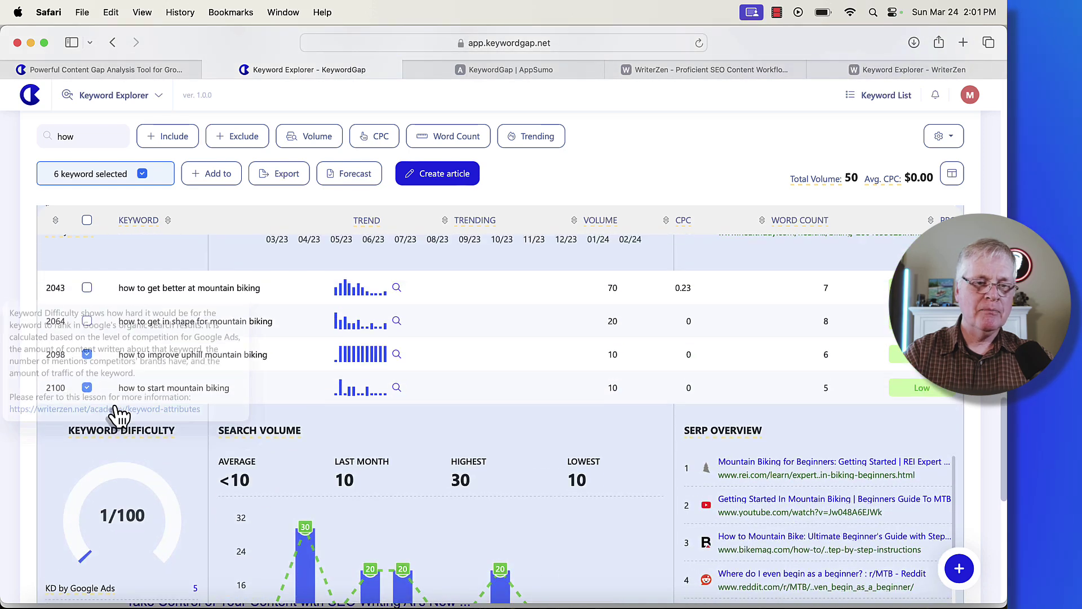
pyautogui.click(87, 354)
pyautogui.scroll(-1, 272, 450)
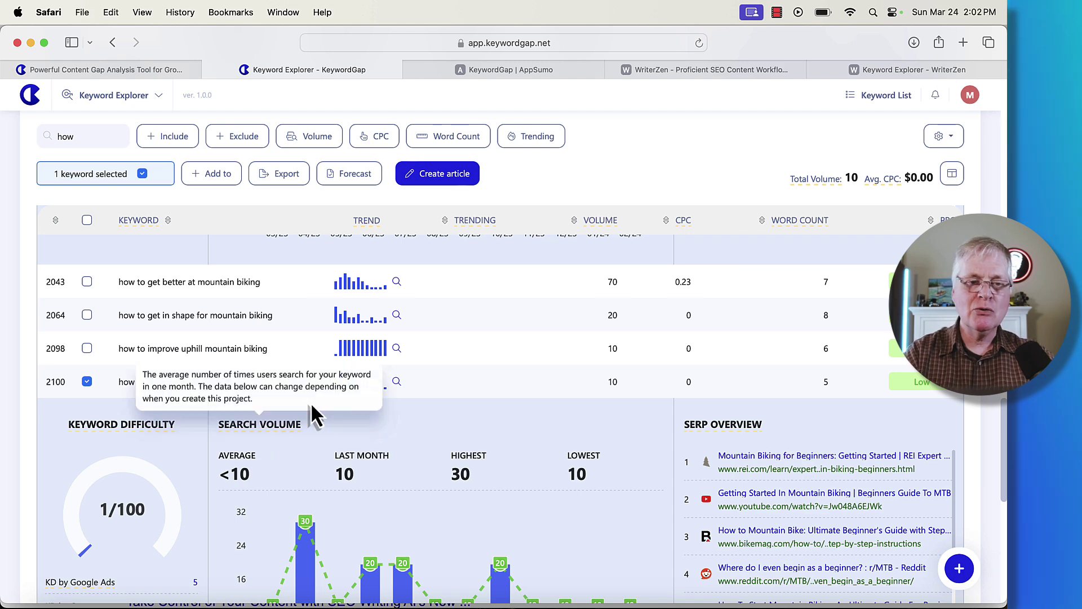
# Create an Informative/Explanatory article with AI title and outline in a new project 'test'
pyautogui.click(451, 175)
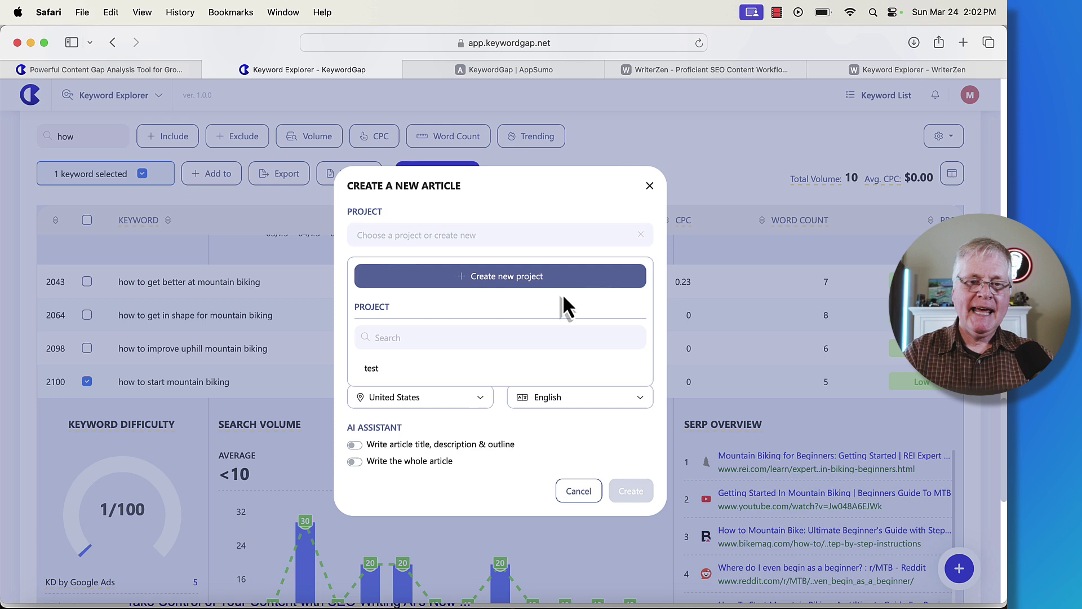
pyautogui.click(467, 239)
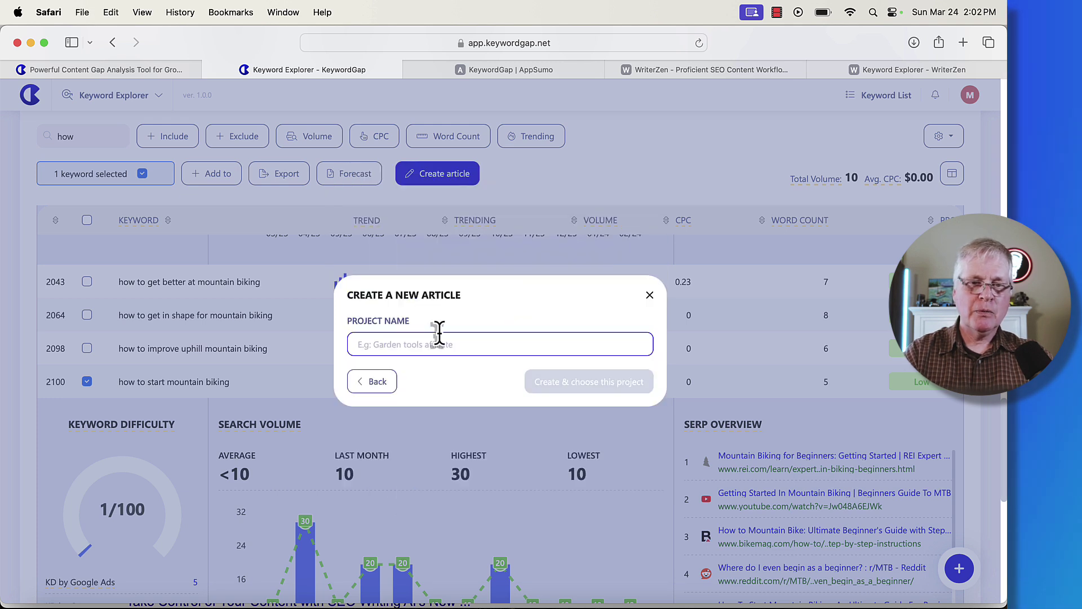
pyautogui.write('test')
pyautogui.press('Return')
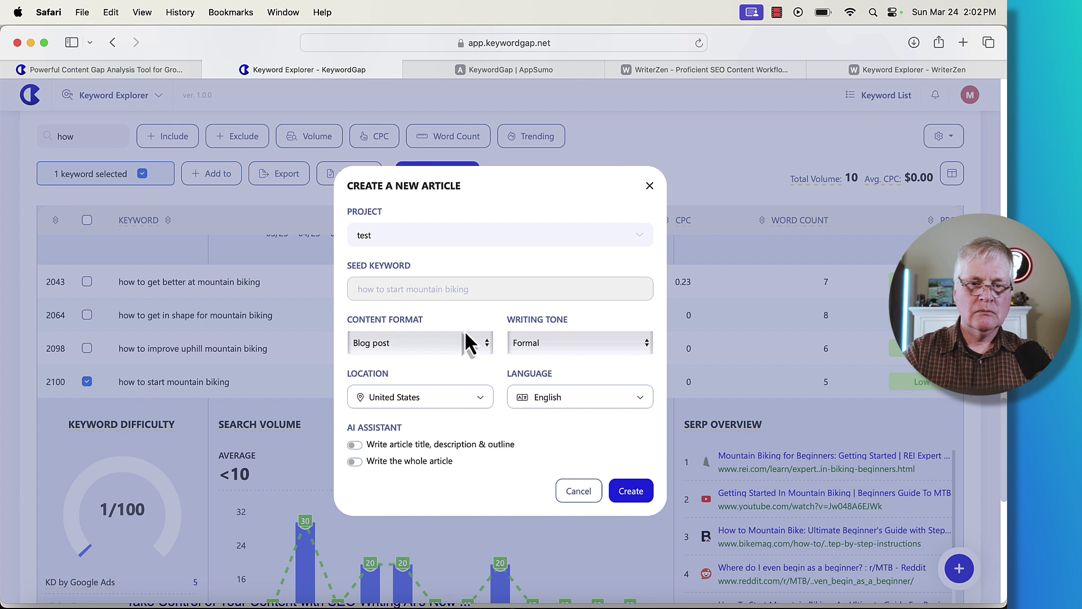
pyautogui.click(609, 350)
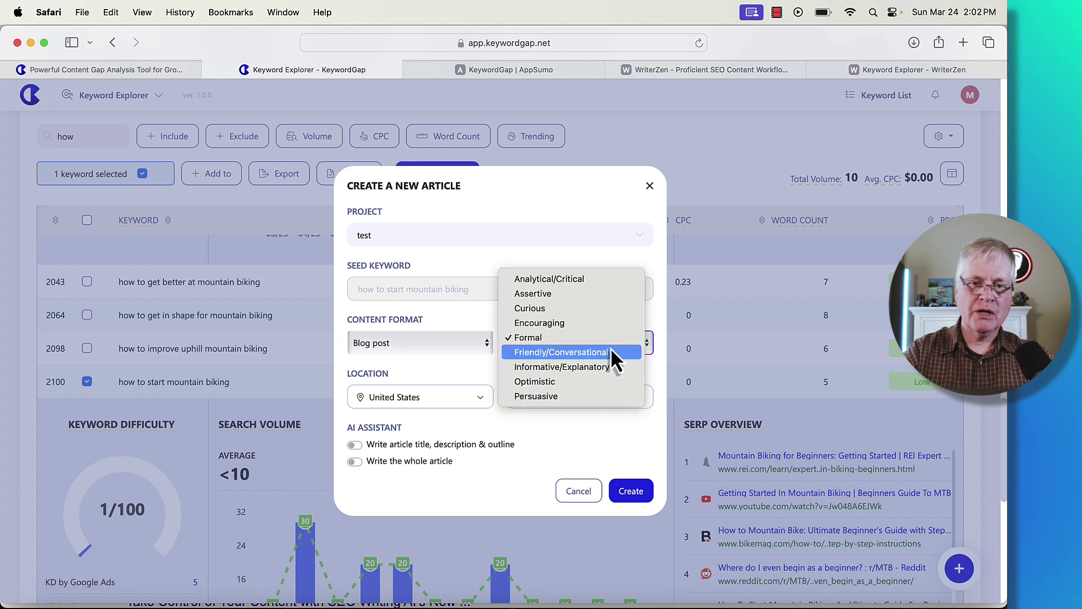
pyautogui.click(579, 366)
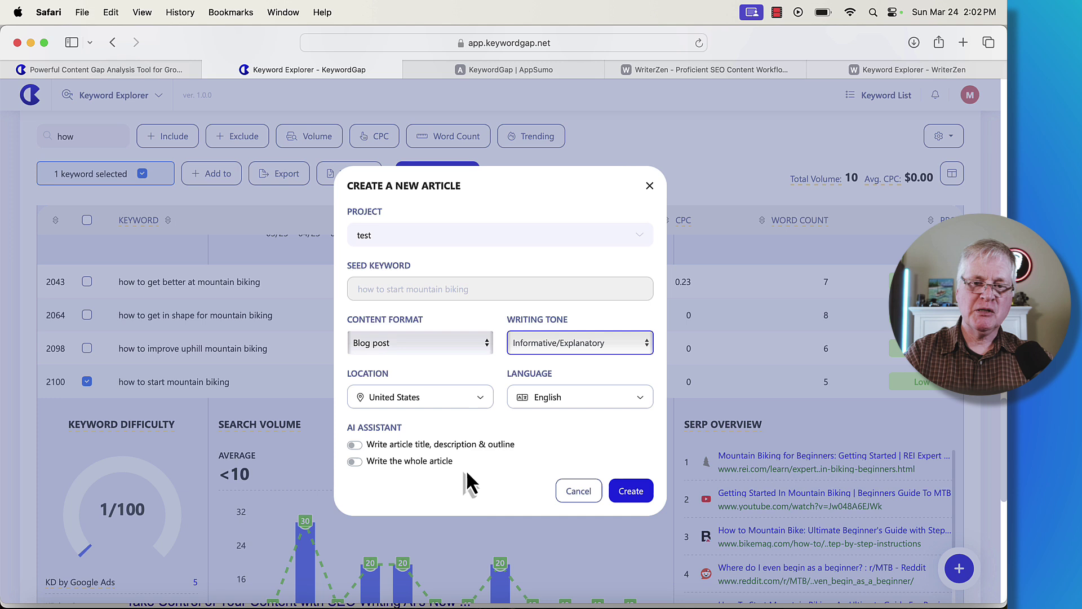
pyautogui.click(355, 444)
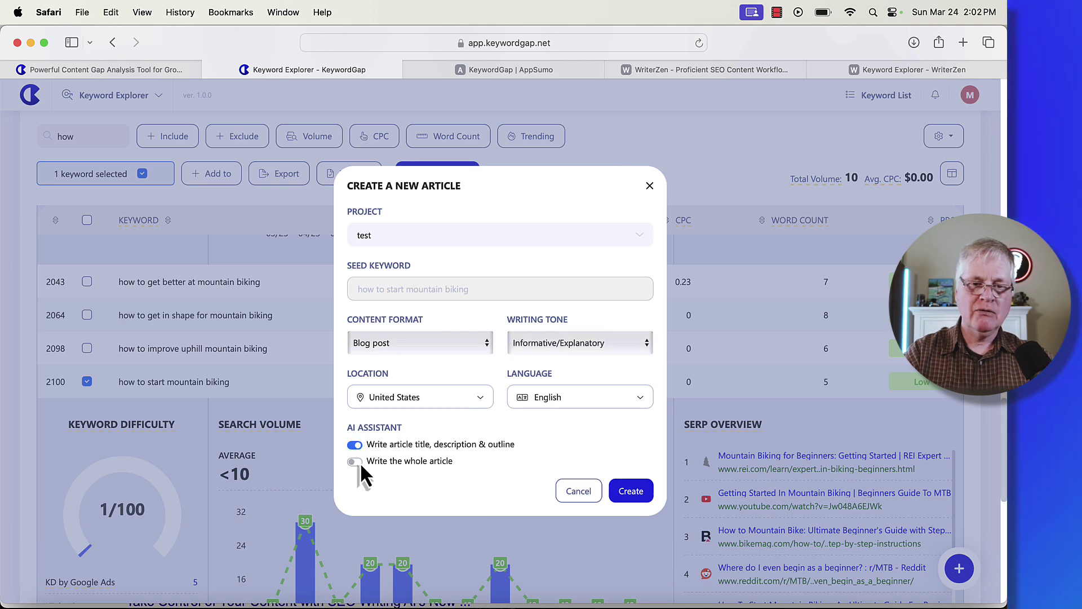
pyautogui.click(631, 491)
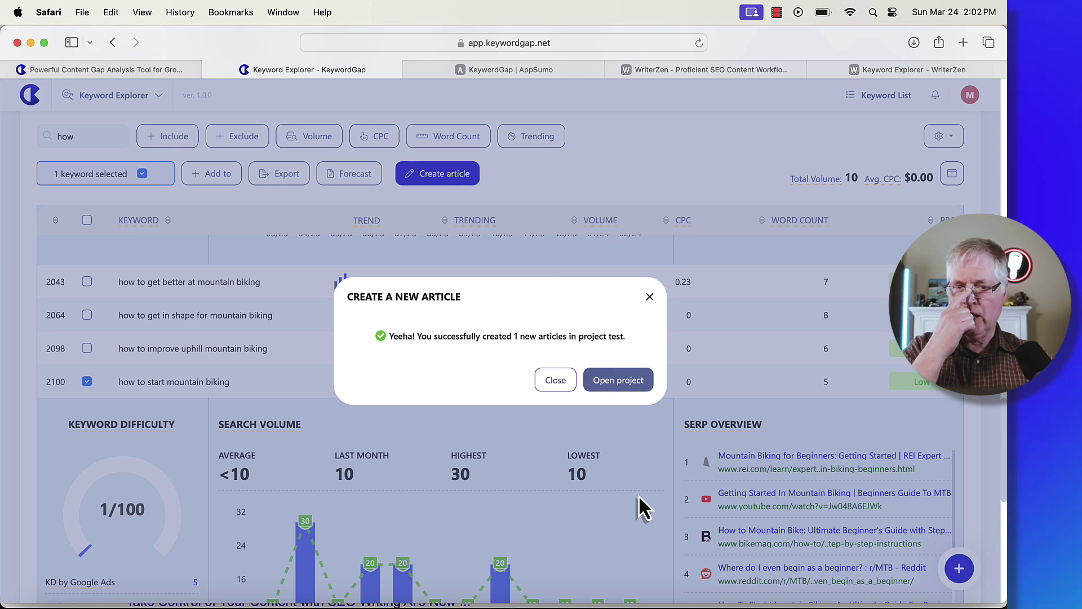
# Open the 273-word 'Mastering the Trails' draft in Content Writer and scroll through its text
pyautogui.click(621, 386)
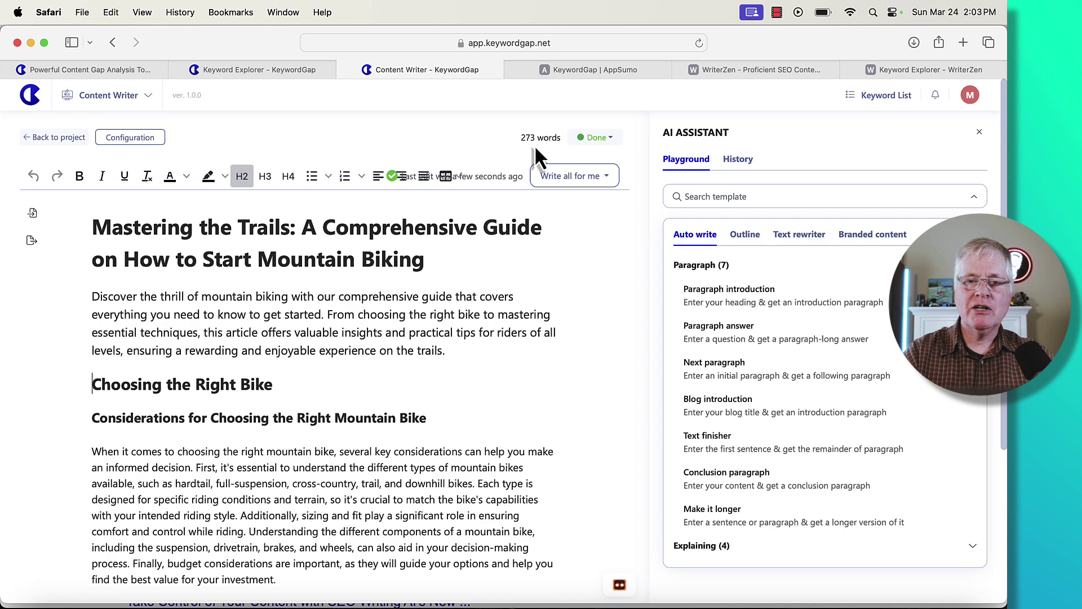
pyautogui.scroll(-5, 424, 364)
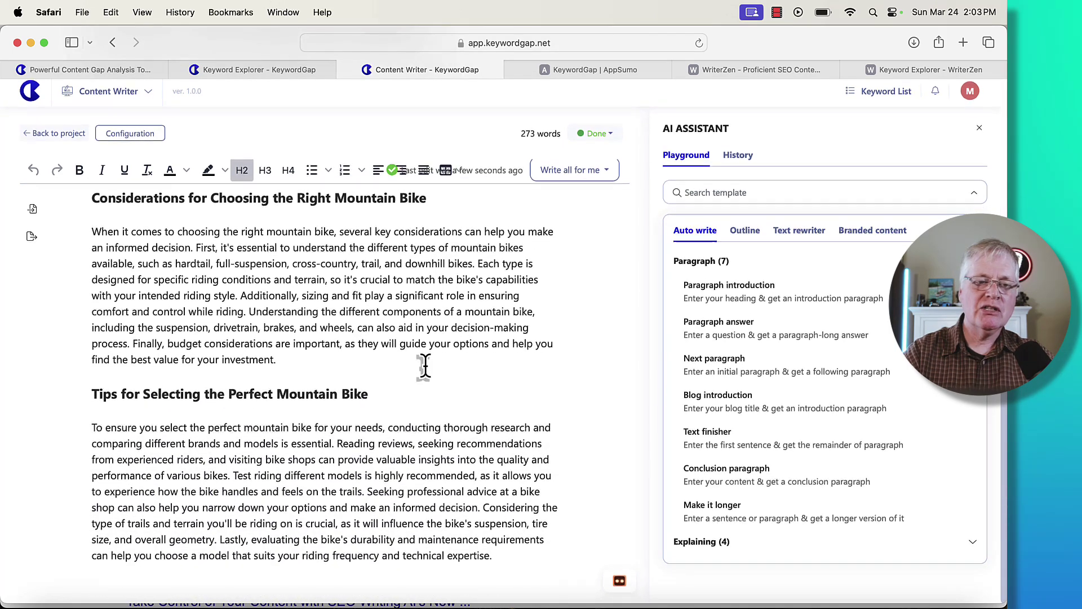
pyautogui.scroll(1, 424, 363)
pyautogui.scroll(5, 449, 387)
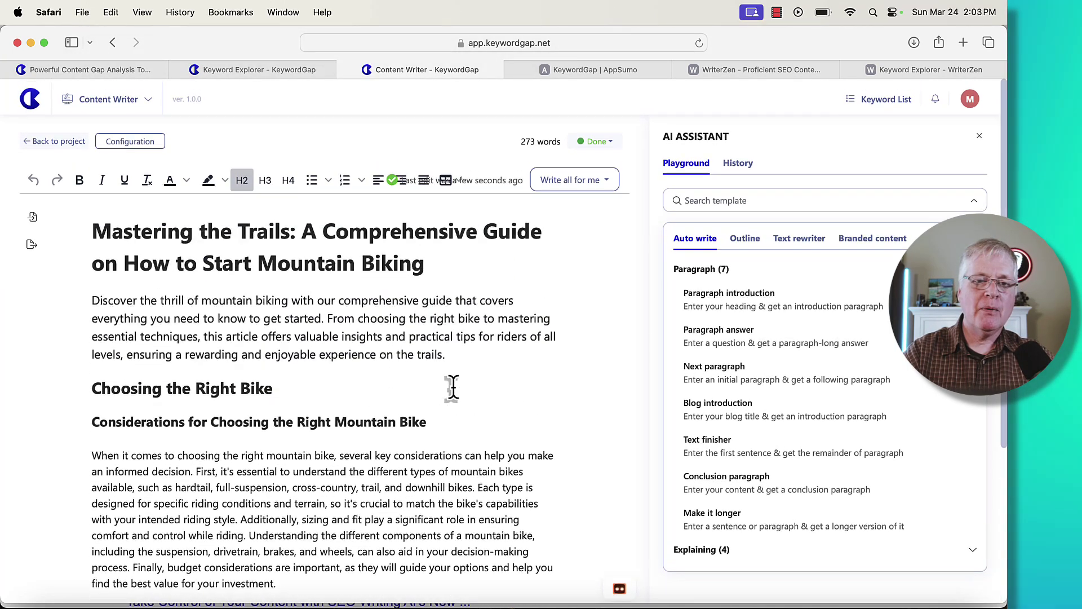
pyautogui.scroll(-5, 453, 387)
pyautogui.scroll(5, 453, 387)
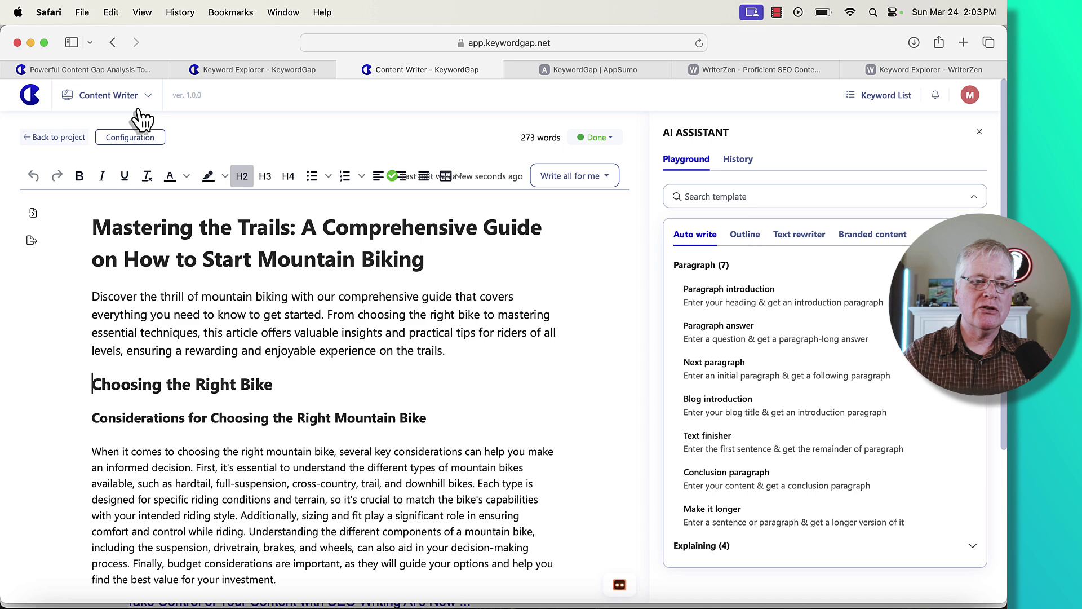
pyautogui.click(109, 97)
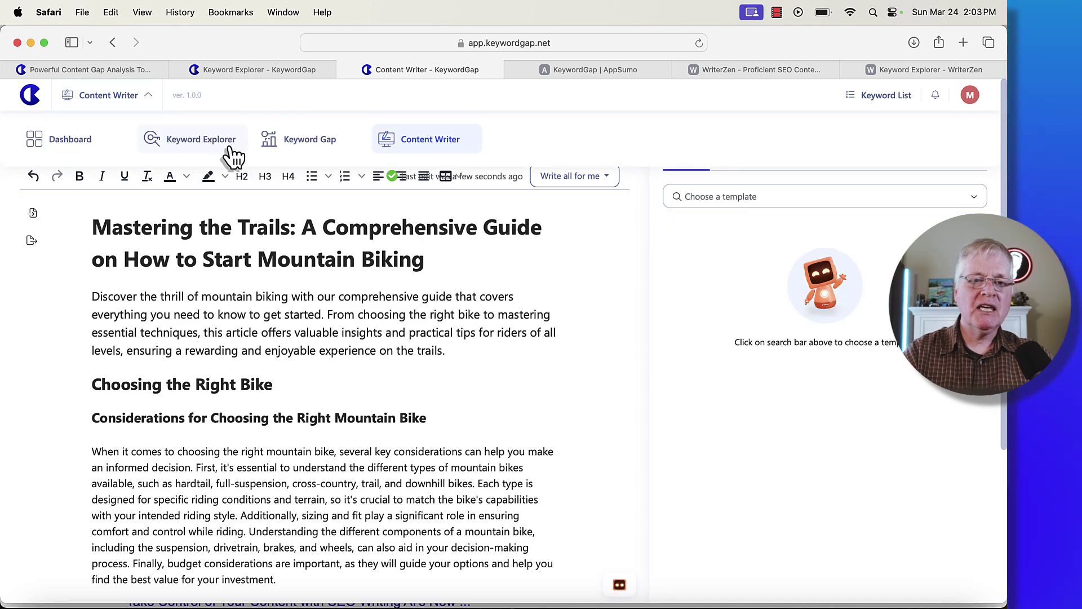
# Start a Keyword Gap project named 'mikes test pro' and begin choosing your own keywords
pyautogui.click(307, 148)
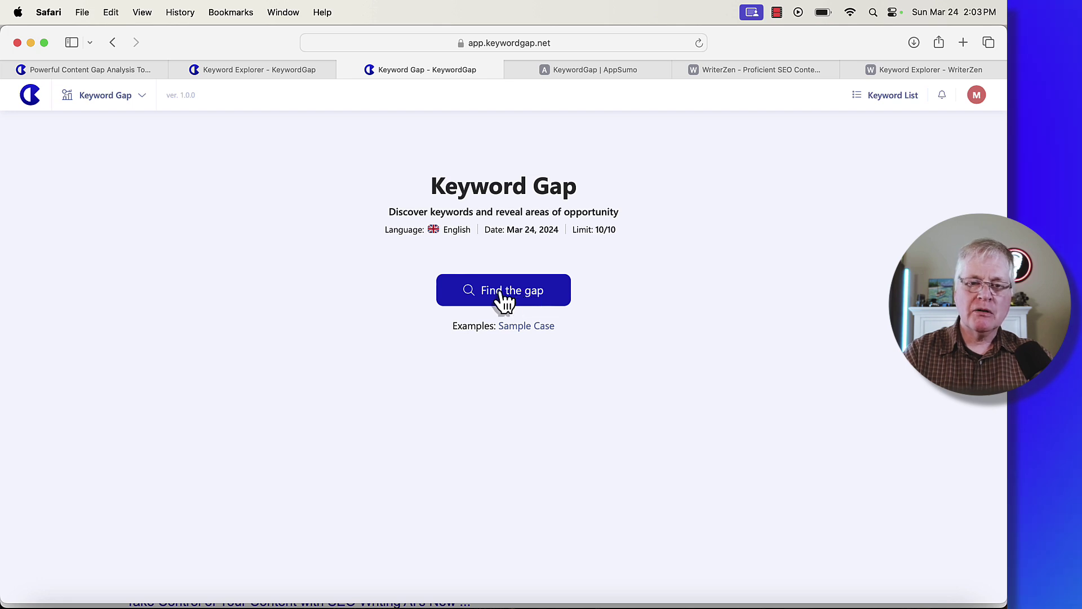
pyautogui.click(504, 301)
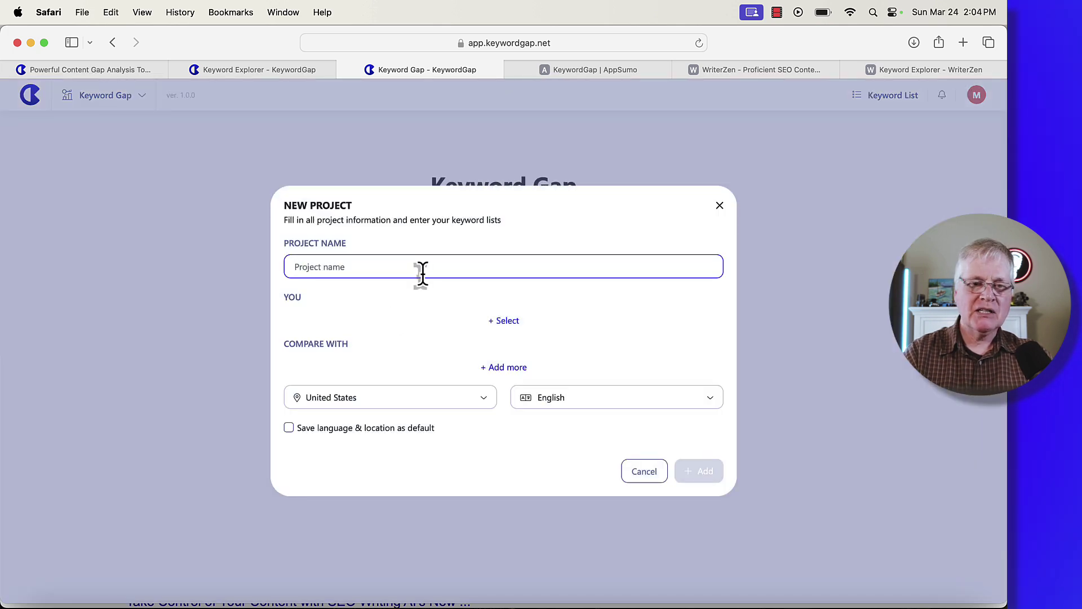
pyautogui.write('mikes ')
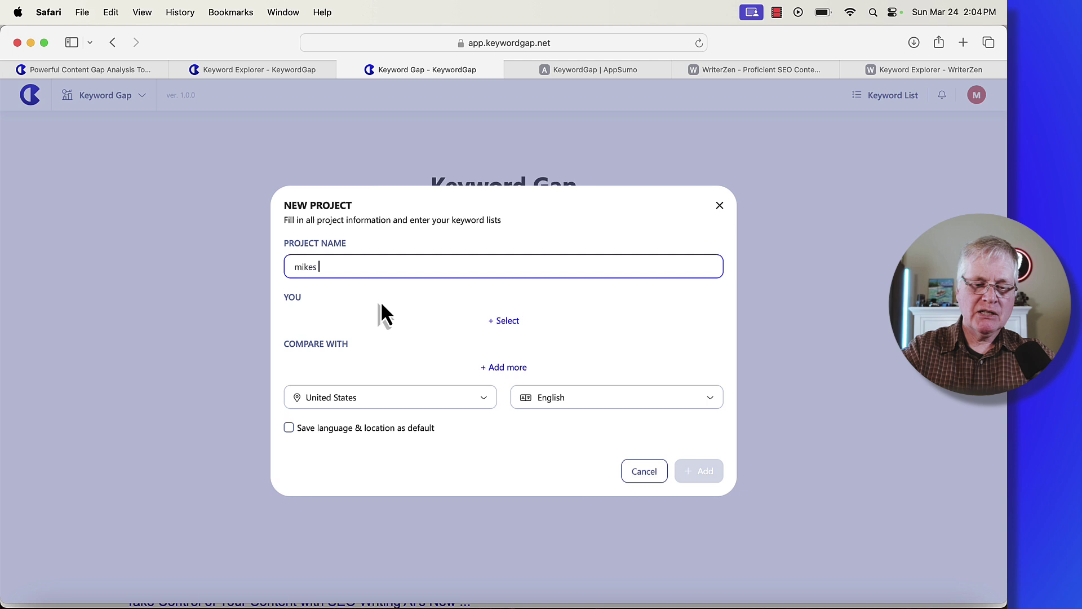
pyautogui.write('test pro')
pyautogui.click(503, 320)
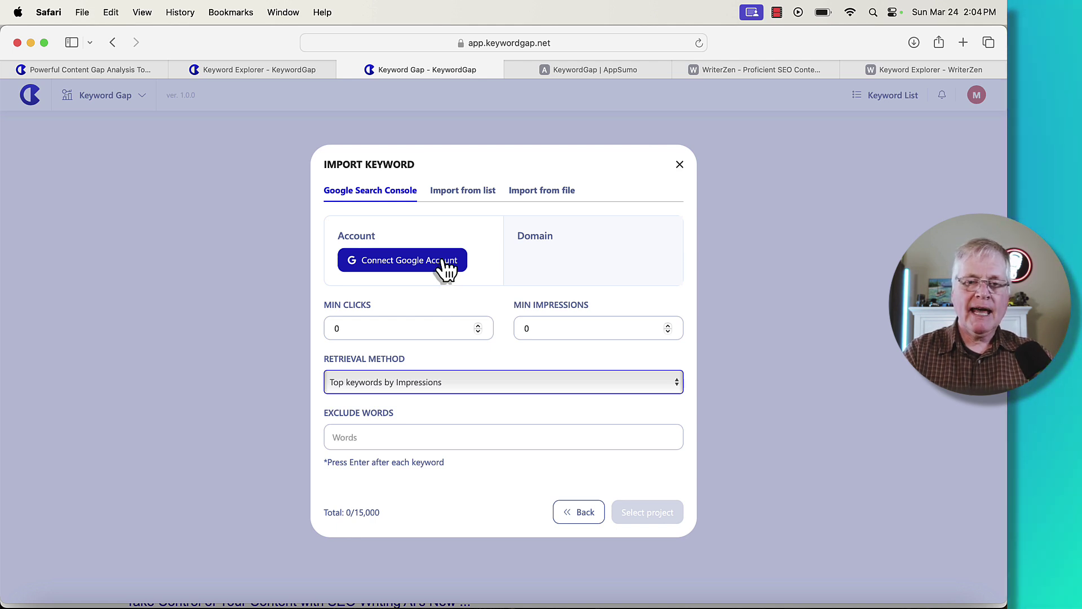
# Set competitor keywords (15) as your list, compare against gravel biking (18), and create the project
pyautogui.click(477, 195)
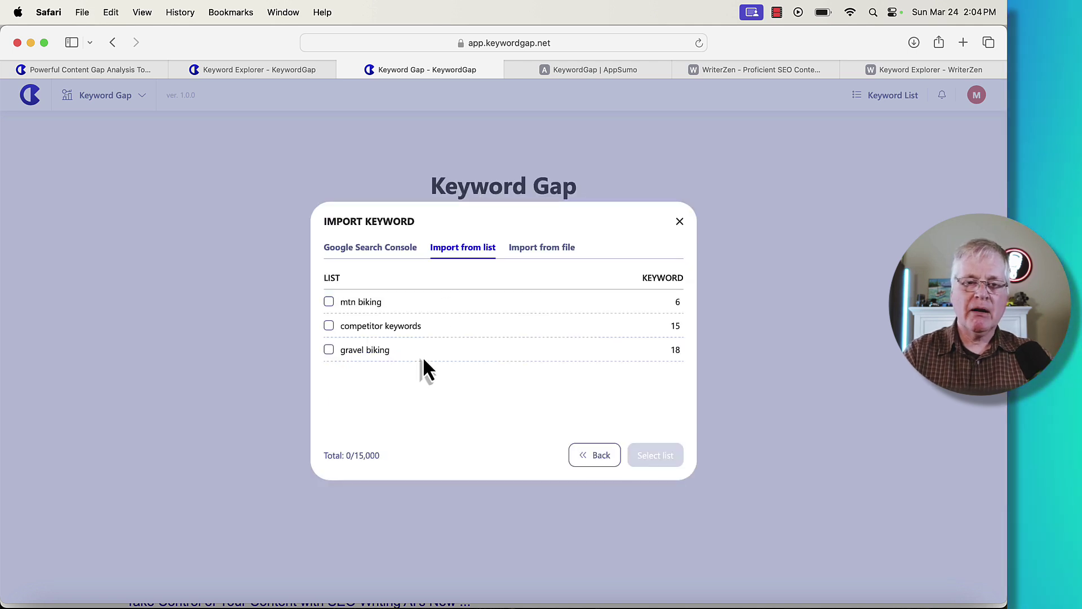
pyautogui.click(329, 326)
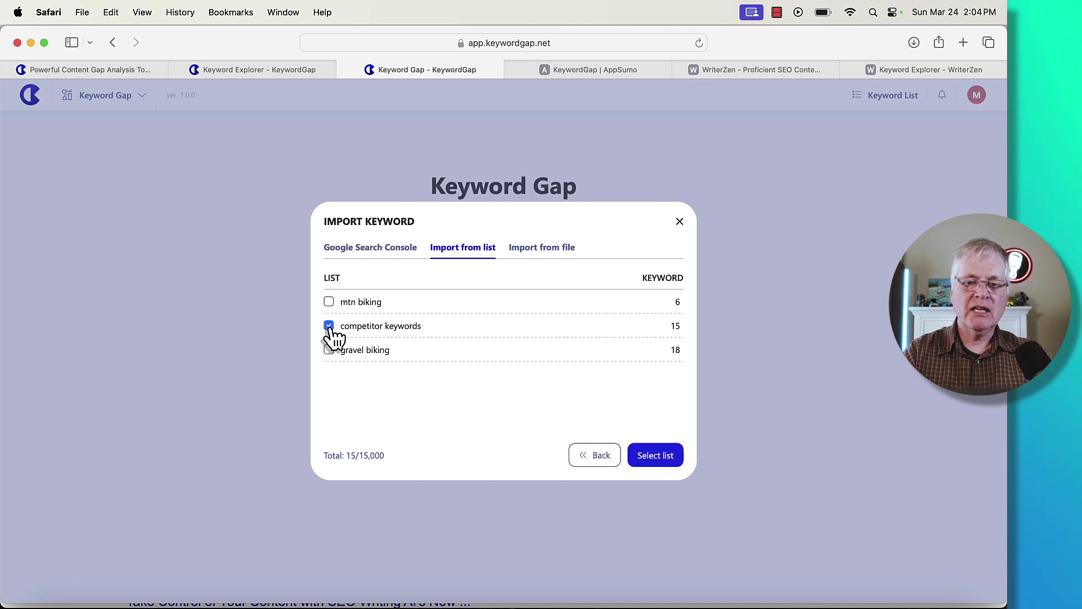
pyautogui.click(665, 459)
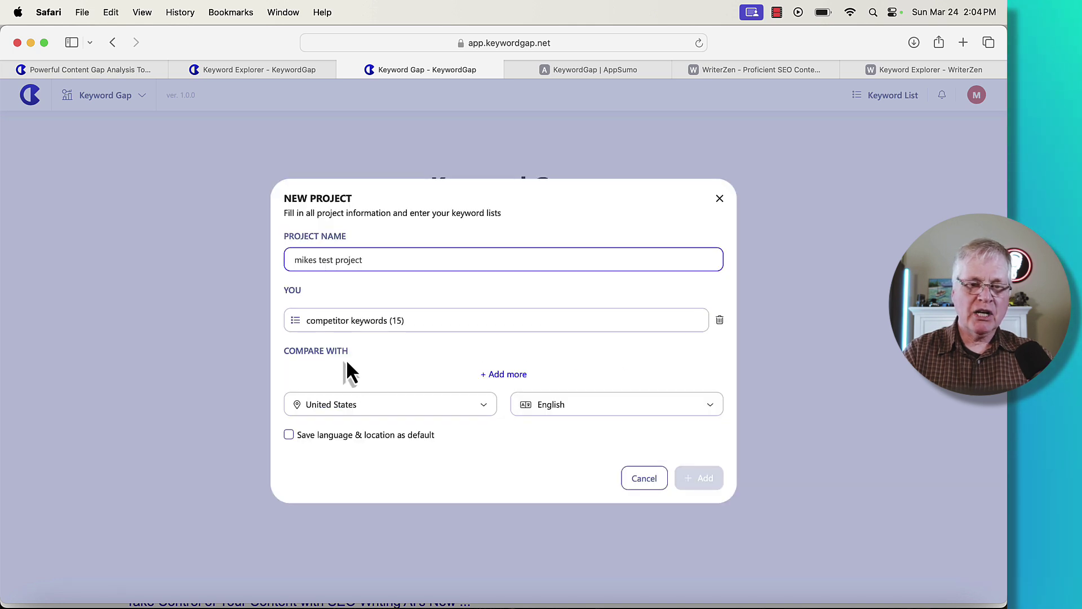
pyautogui.click(506, 375)
pyautogui.click(329, 350)
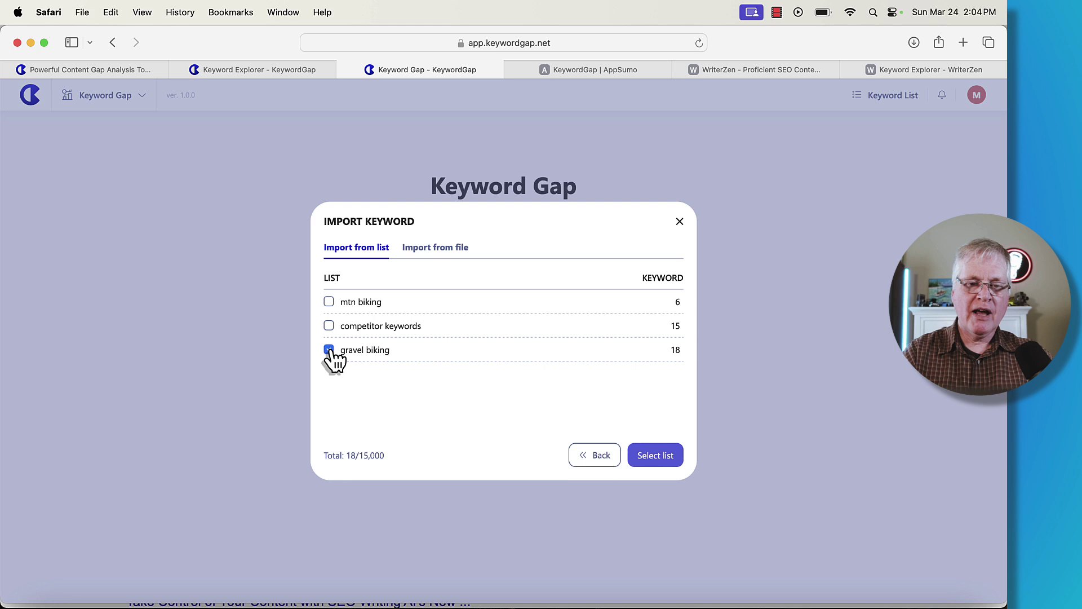
pyautogui.click(654, 455)
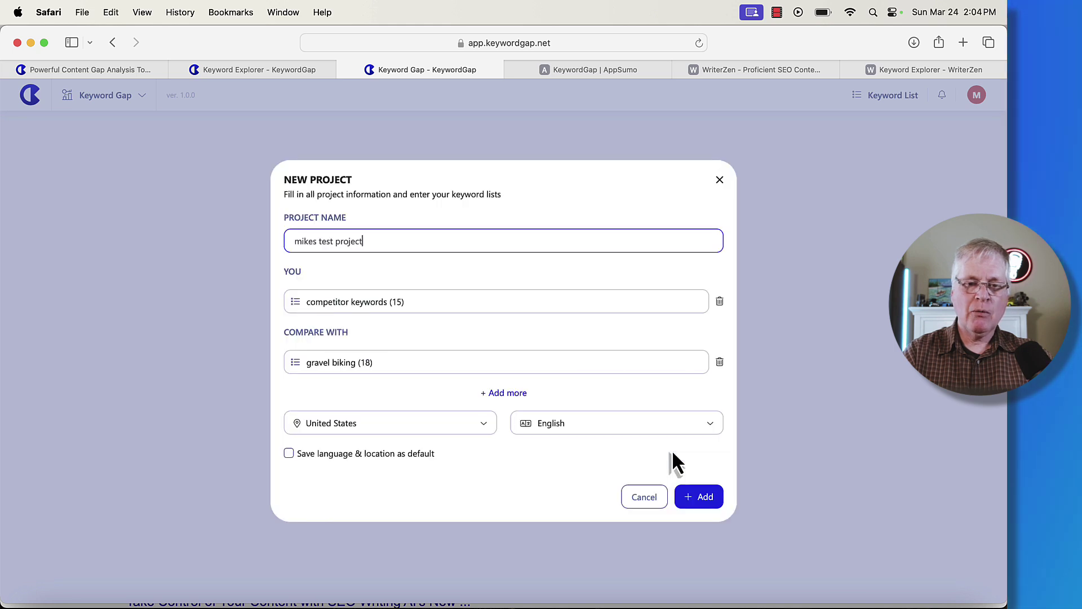
pyautogui.click(703, 496)
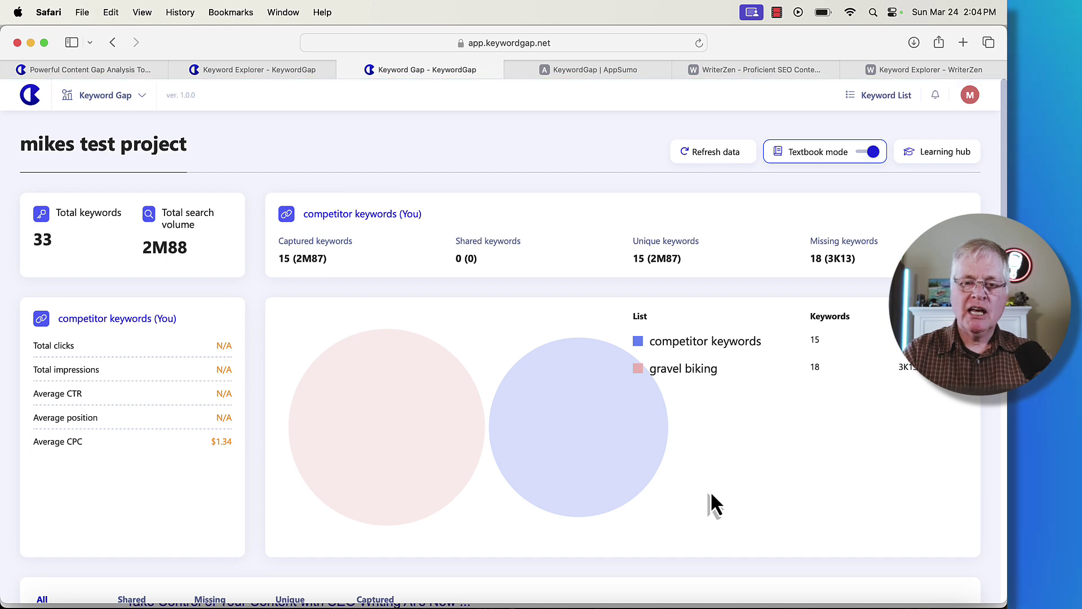
pyautogui.moveTo(448, 430)
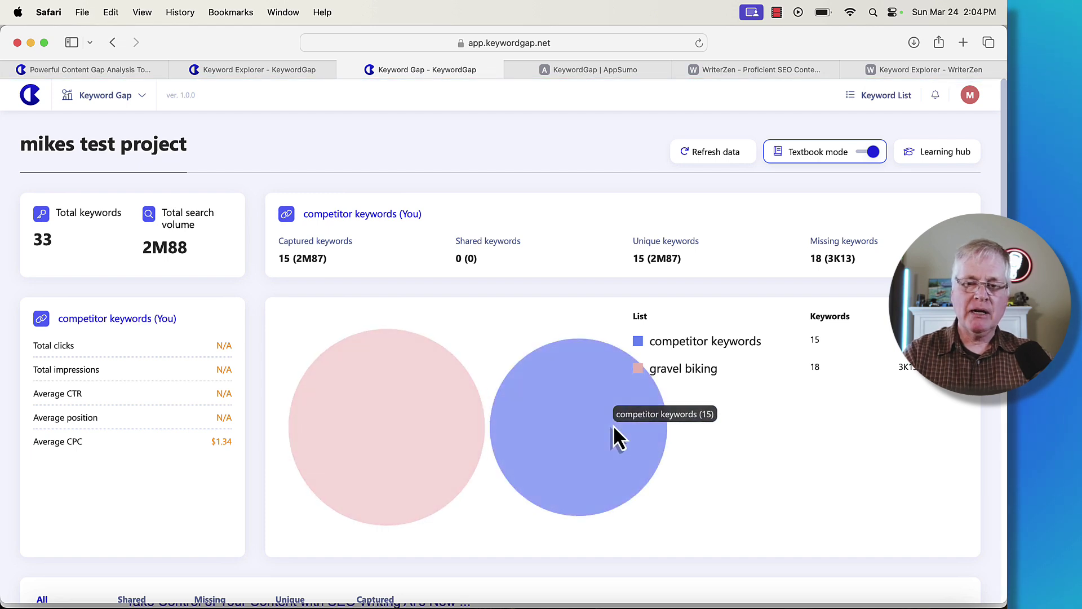
pyautogui.scroll(-2, 870, 425)
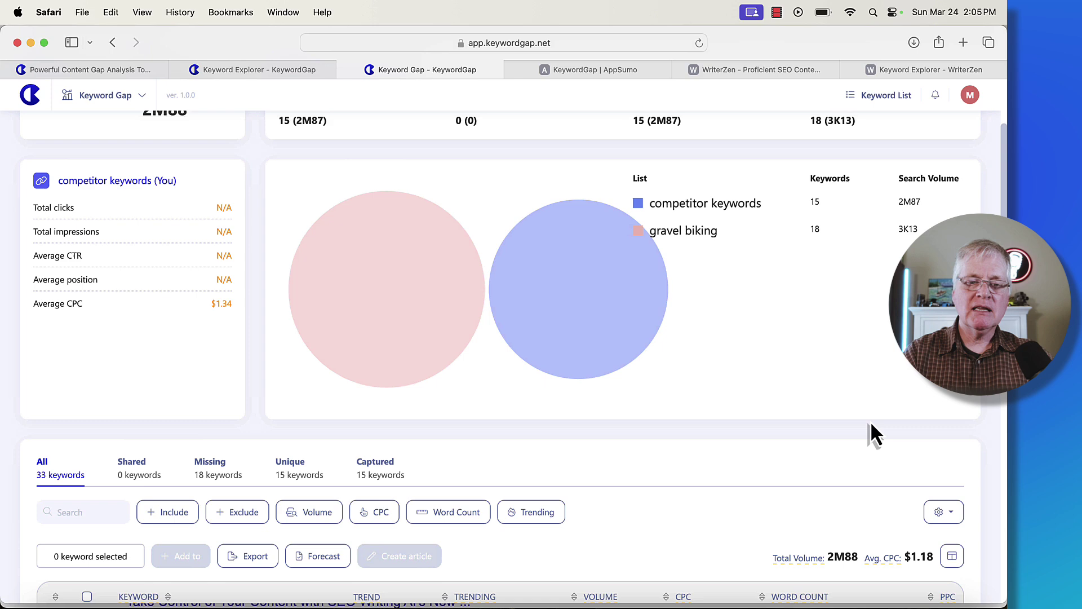
pyautogui.scroll(3, 871, 427)
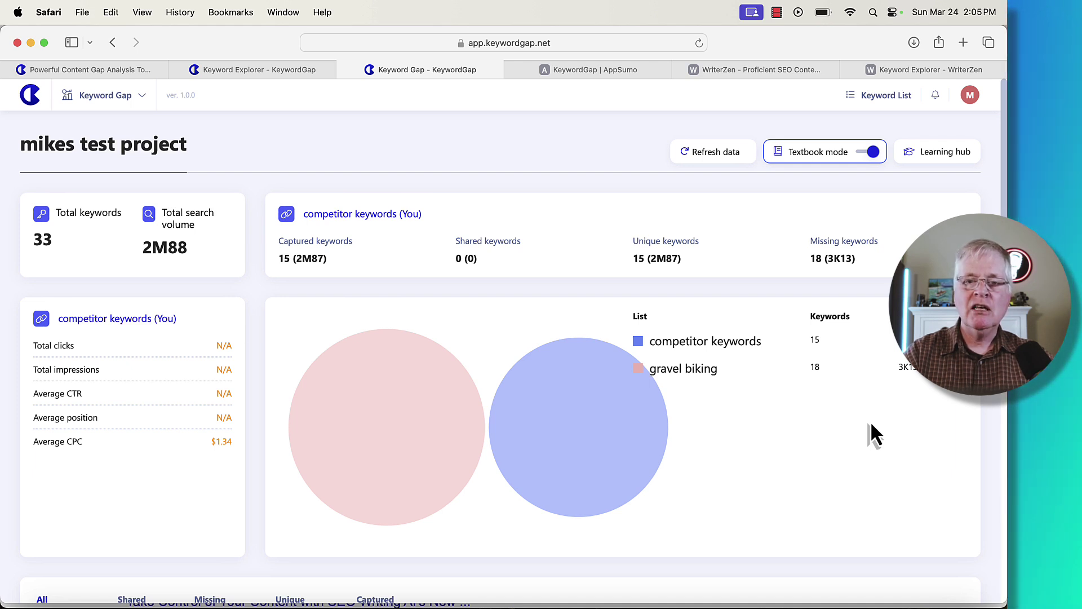
pyautogui.moveTo(366, 427)
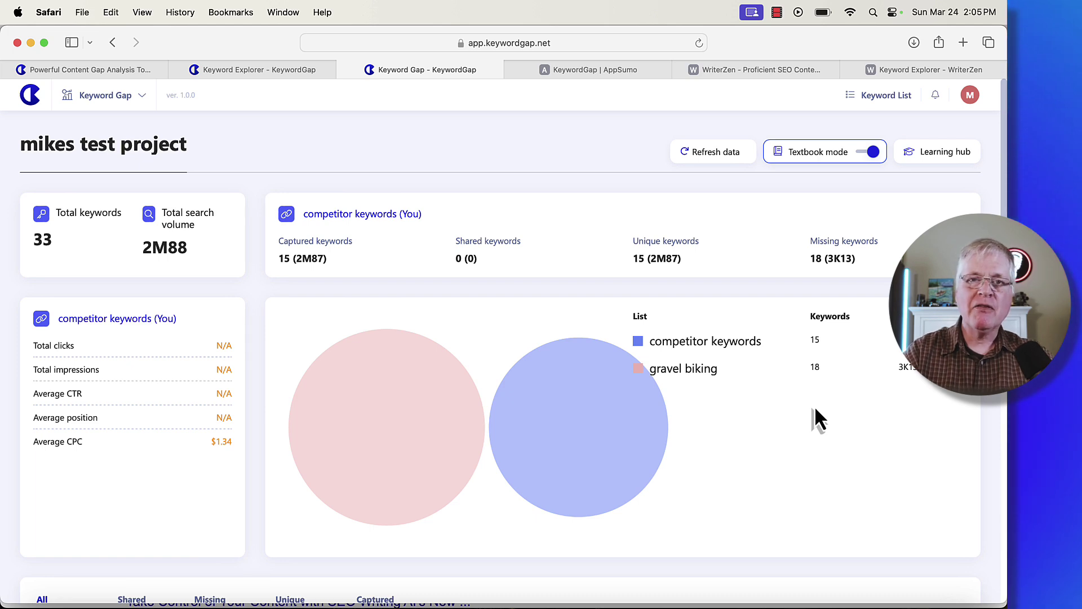
pyautogui.scroll(-10, 816, 410)
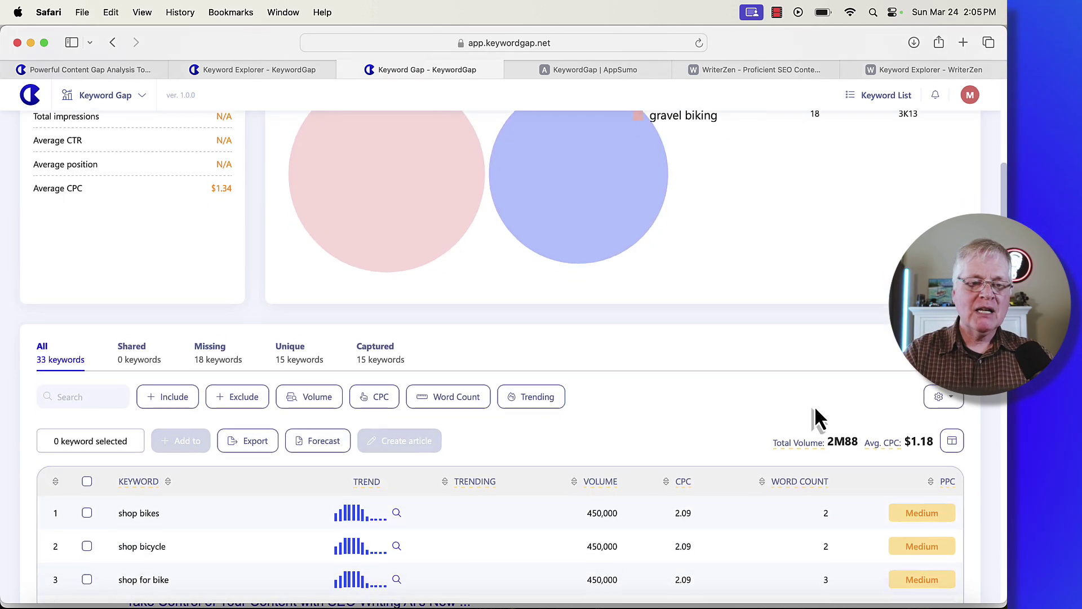
pyautogui.scroll(10, 816, 412)
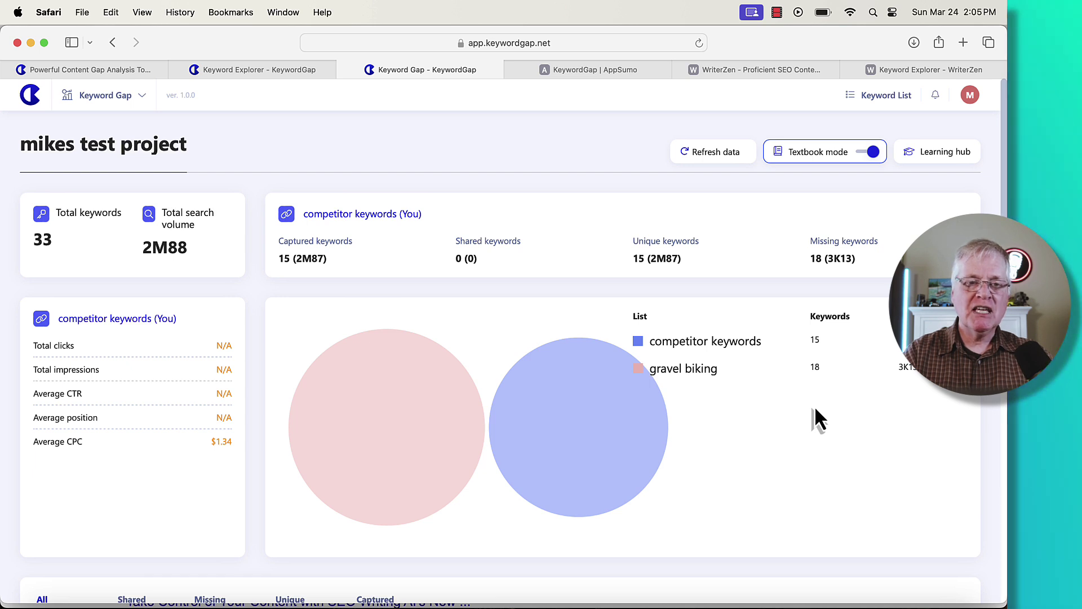
pyautogui.moveTo(444, 456)
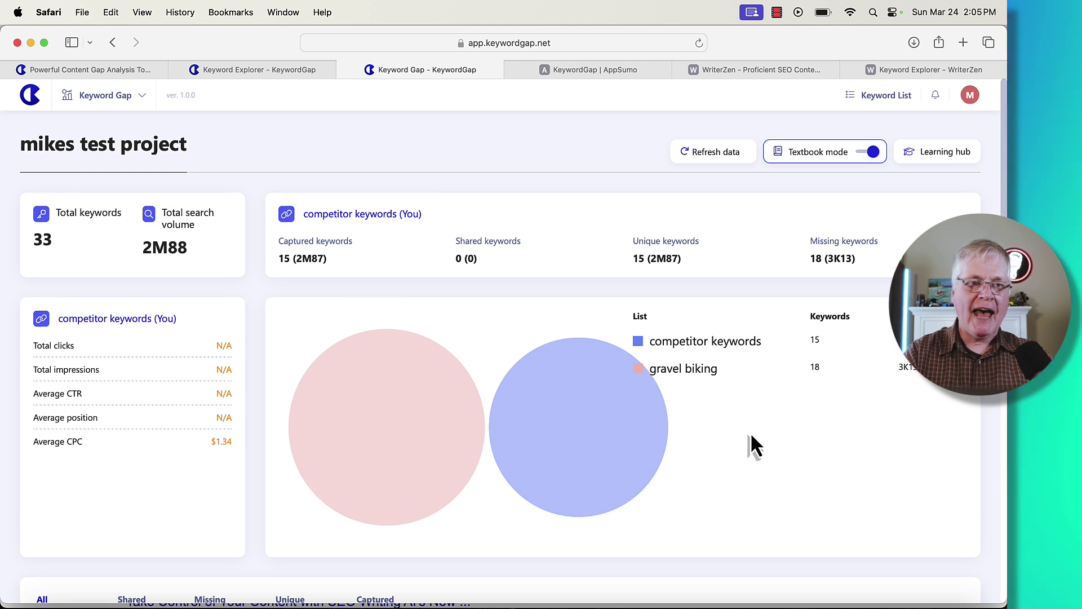
# Review the gravel biking keyword table in WriterZen, then return to the KeywordGap landing page
pyautogui.click(216, 149)
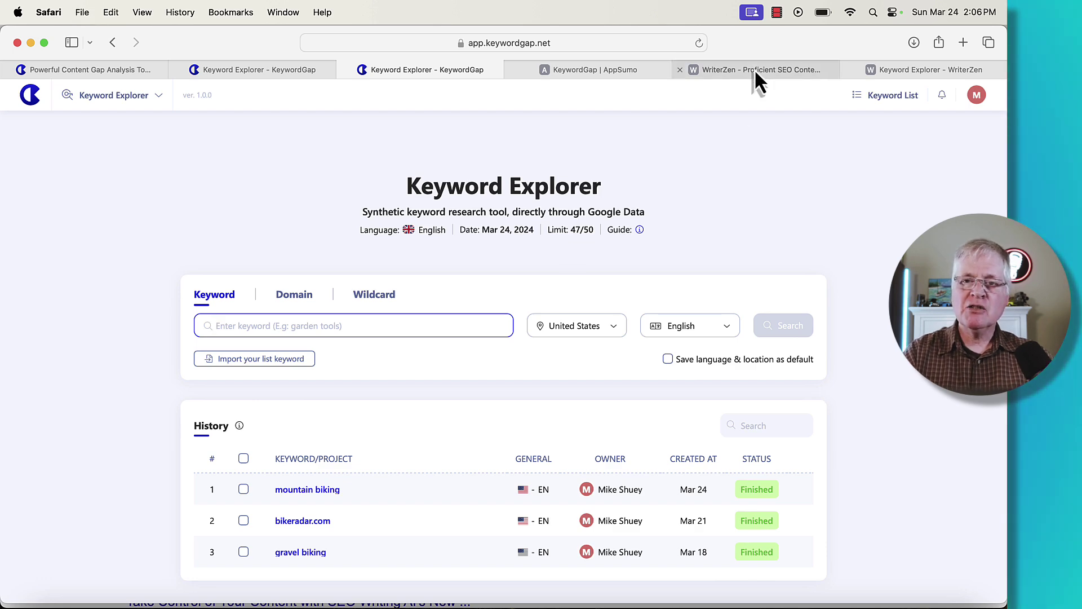
pyautogui.click(870, 69)
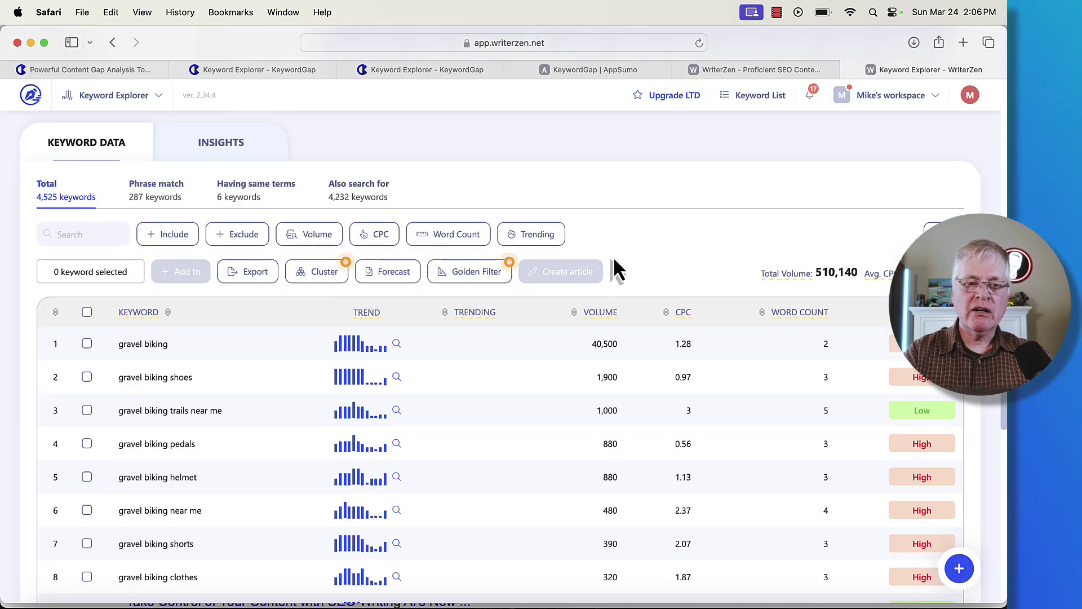
pyautogui.scroll(-2, 570, 365)
pyautogui.scroll(1, 571, 365)
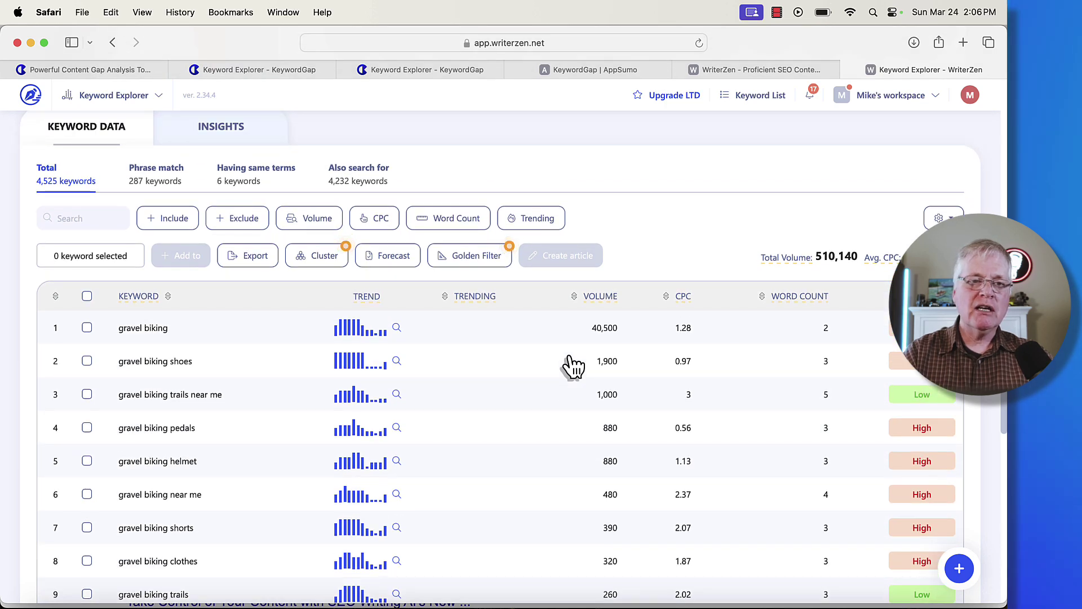
pyautogui.scroll(-1, 573, 366)
pyautogui.scroll(-3, 573, 366)
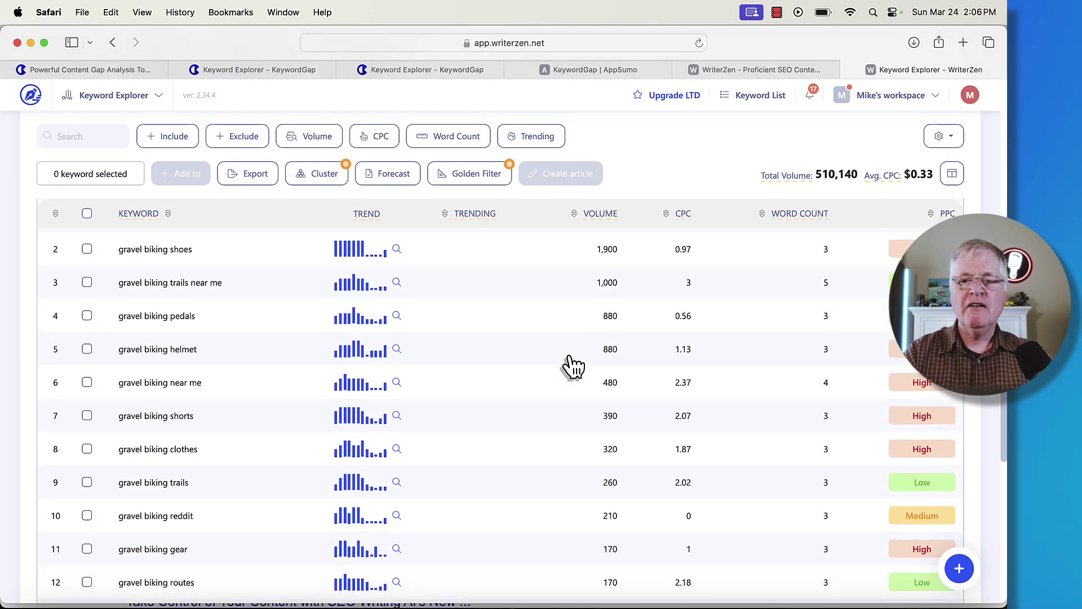
pyautogui.scroll(-6, 573, 366)
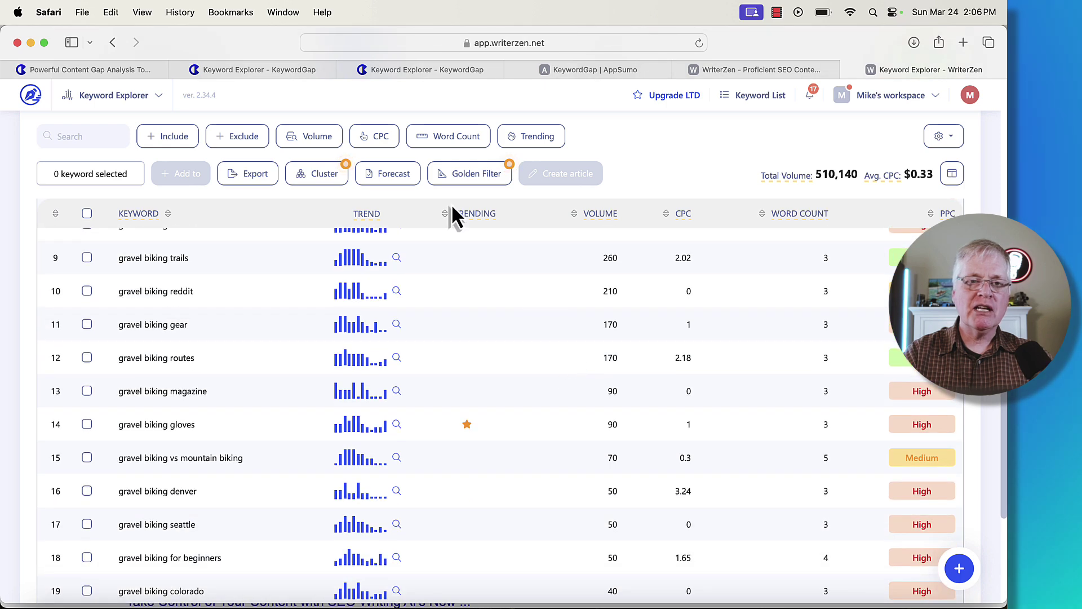
pyautogui.click(150, 70)
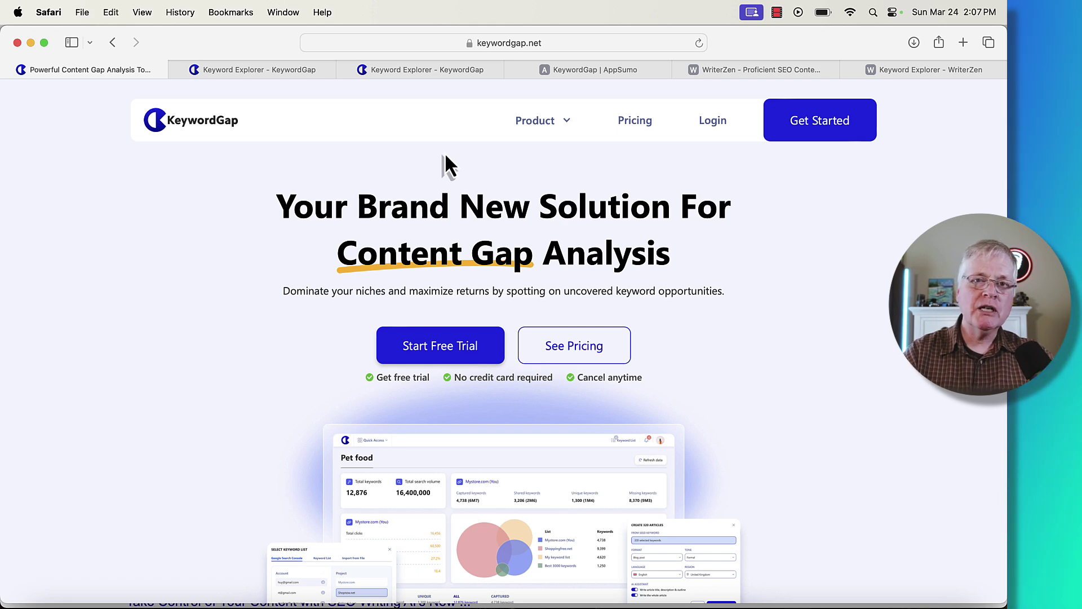
# Browse the mountain biking 'how' keyword results, ending at the 201,000-volume overview at the top
pyautogui.click(261, 76)
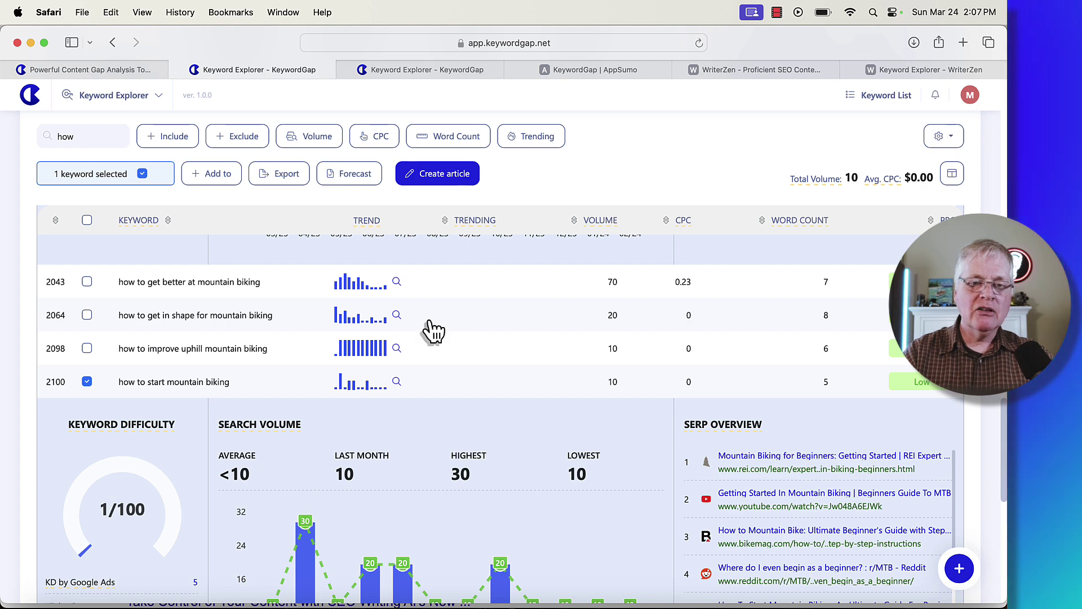
pyautogui.scroll(-3, 533, 374)
pyautogui.scroll(-6, 534, 374)
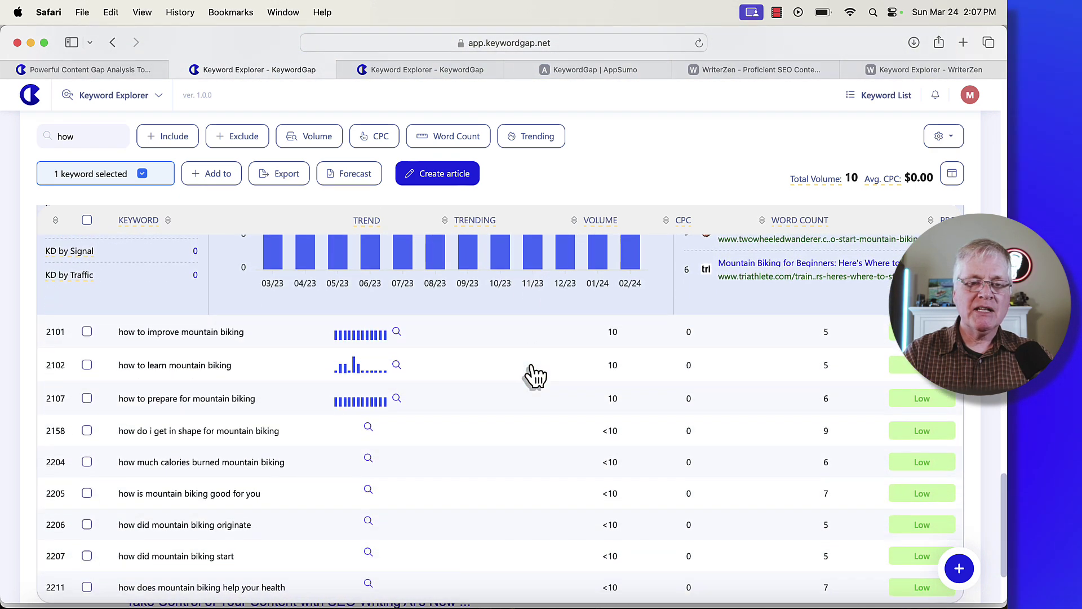
pyautogui.scroll(2, 533, 375)
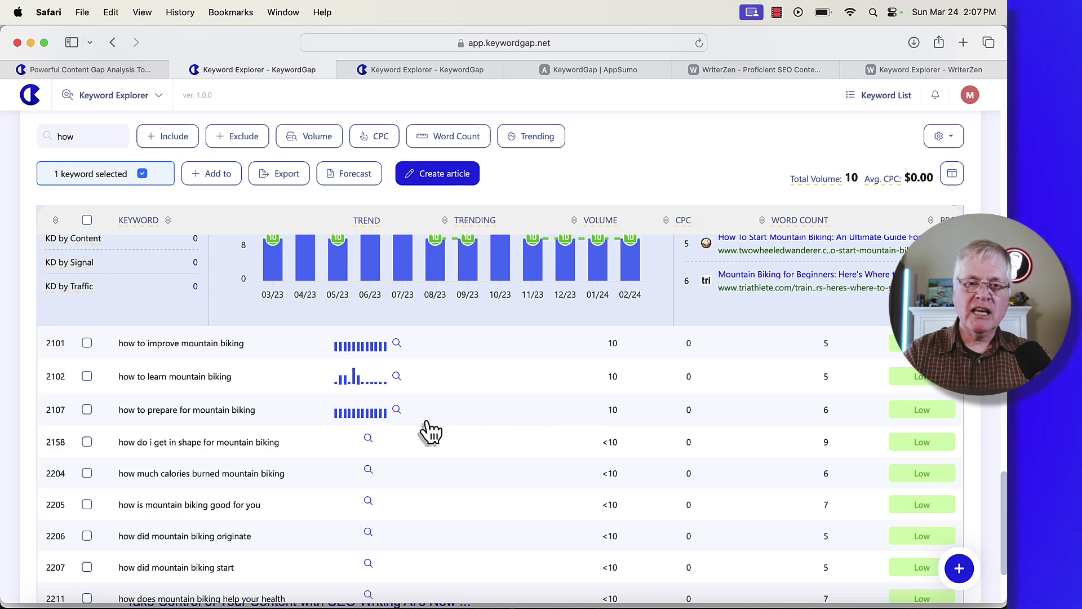
pyautogui.scroll(-5, 547, 442)
pyautogui.scroll(6, 546, 442)
pyautogui.scroll(6, 546, 442)
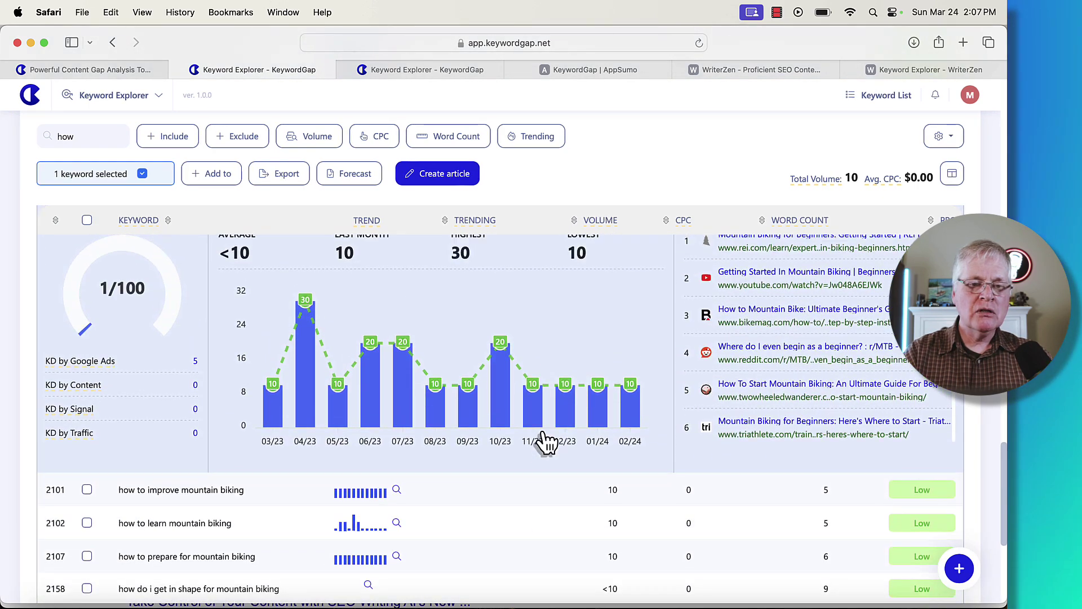
pyautogui.scroll(8, 547, 441)
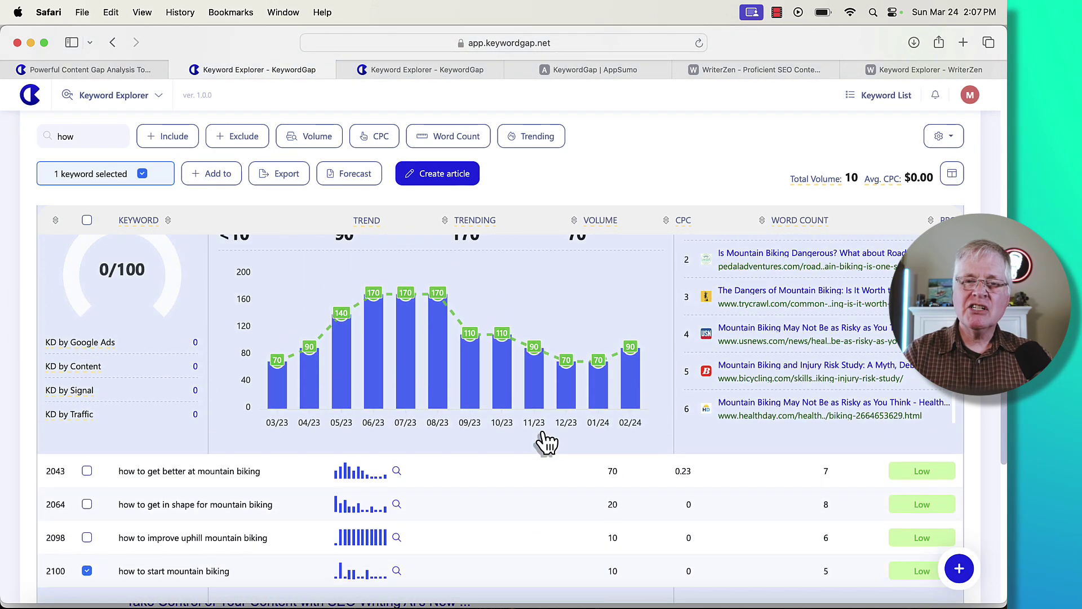
pyautogui.scroll(2, 542, 443)
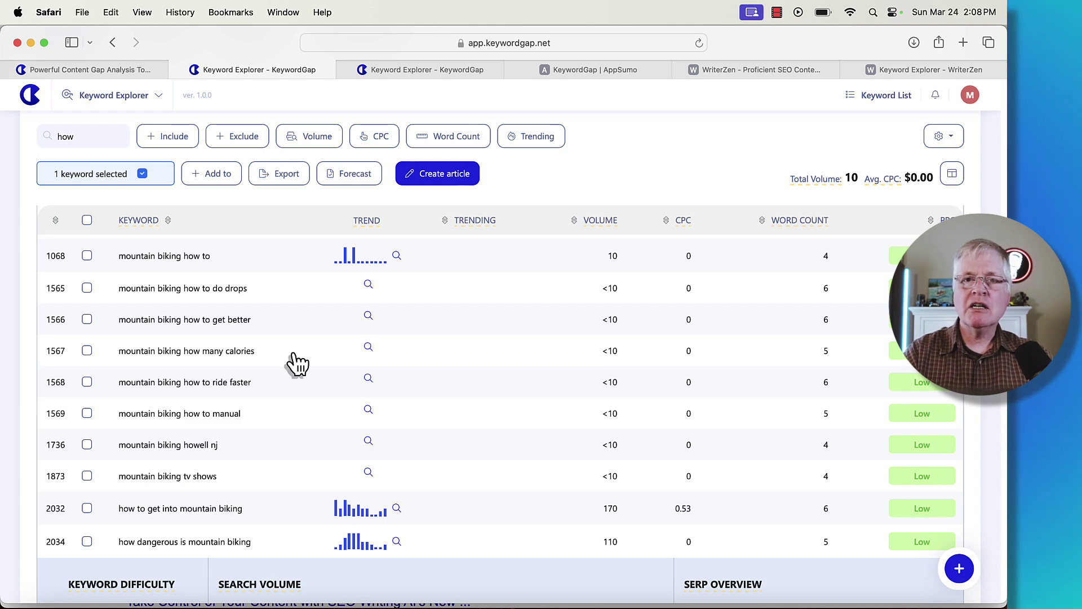
pyautogui.scroll(15, 293, 363)
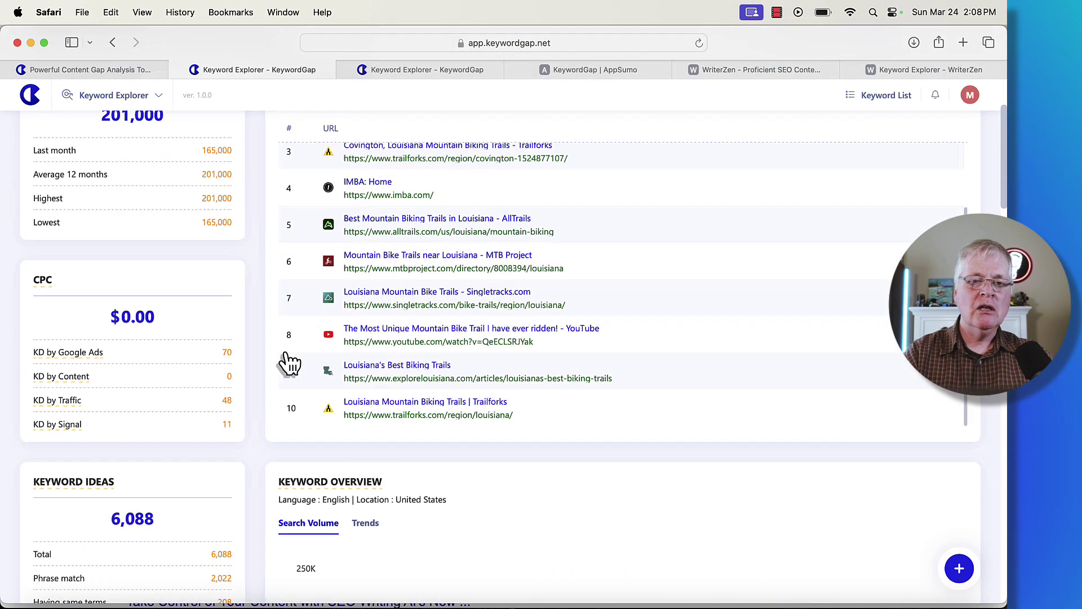
pyautogui.scroll(5, 289, 363)
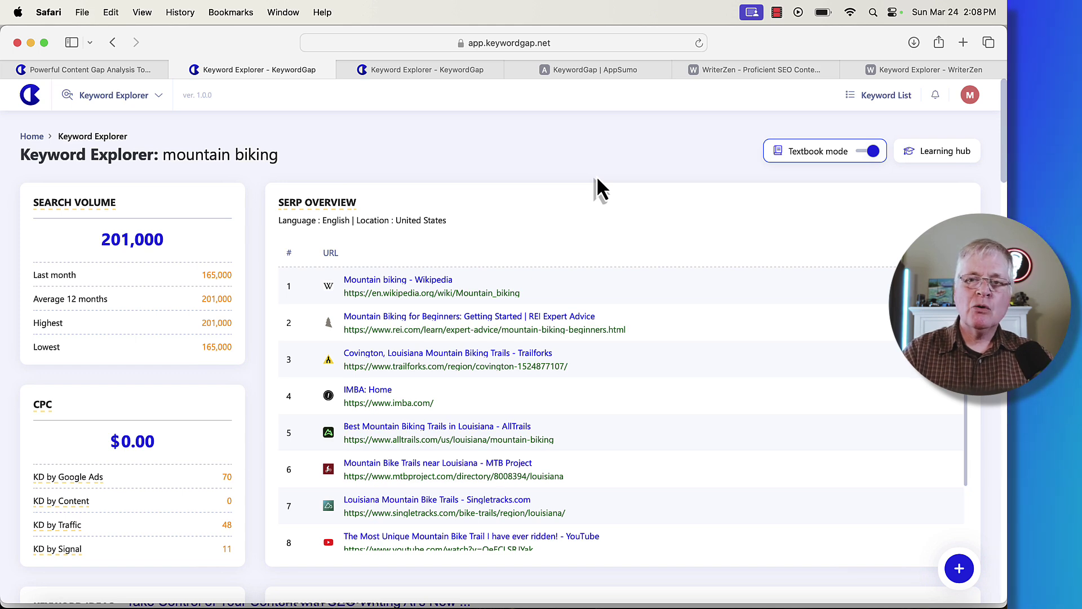
# Show the AppSumo KeywordGap deal's $69, $138 and $207 plans
pyautogui.click(644, 68)
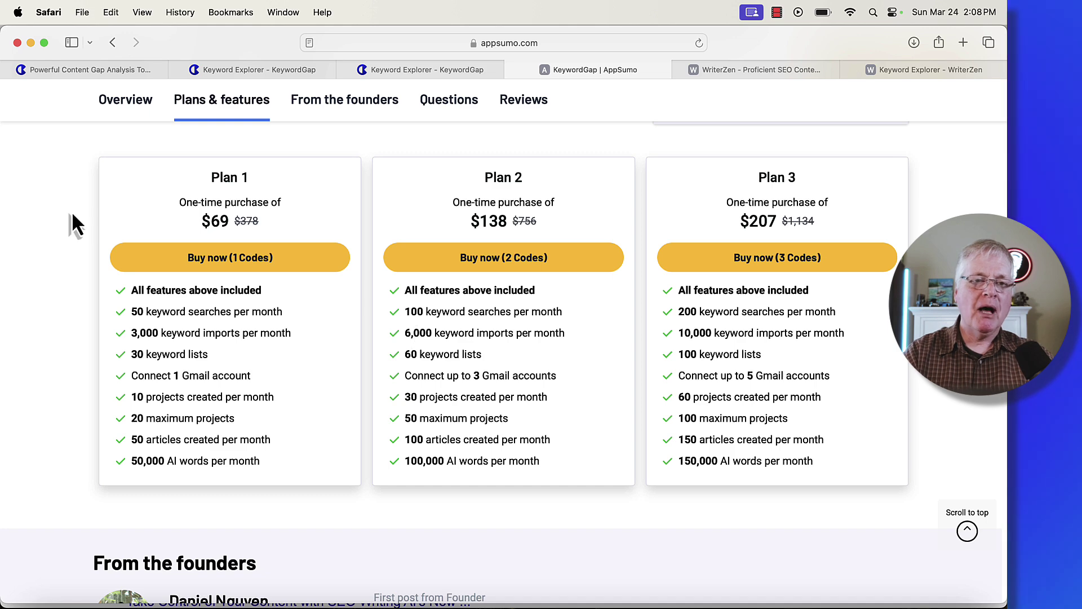
pyautogui.scroll(4, 72, 211)
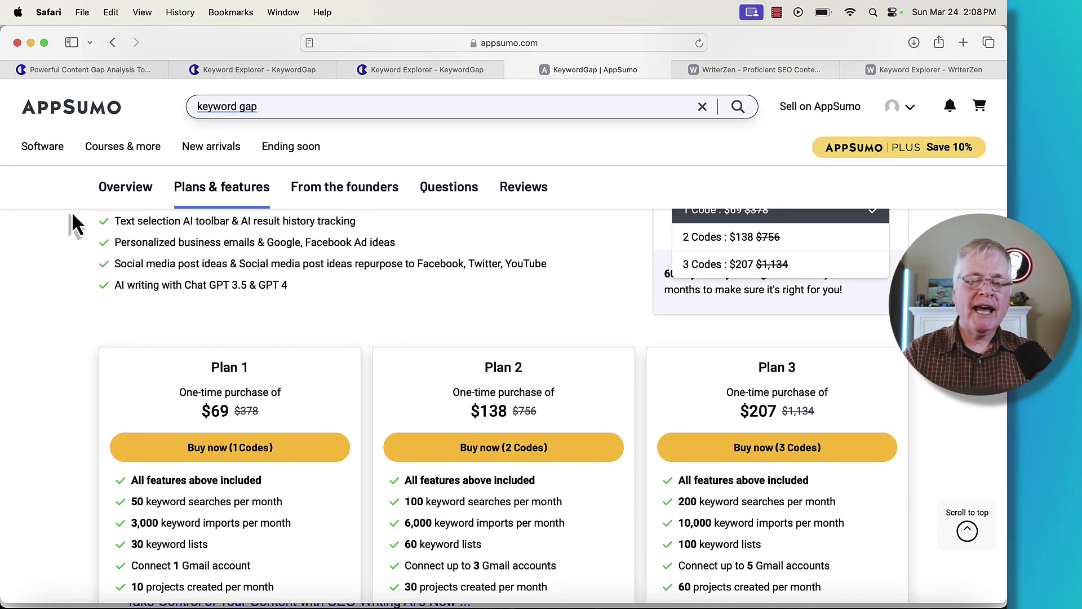